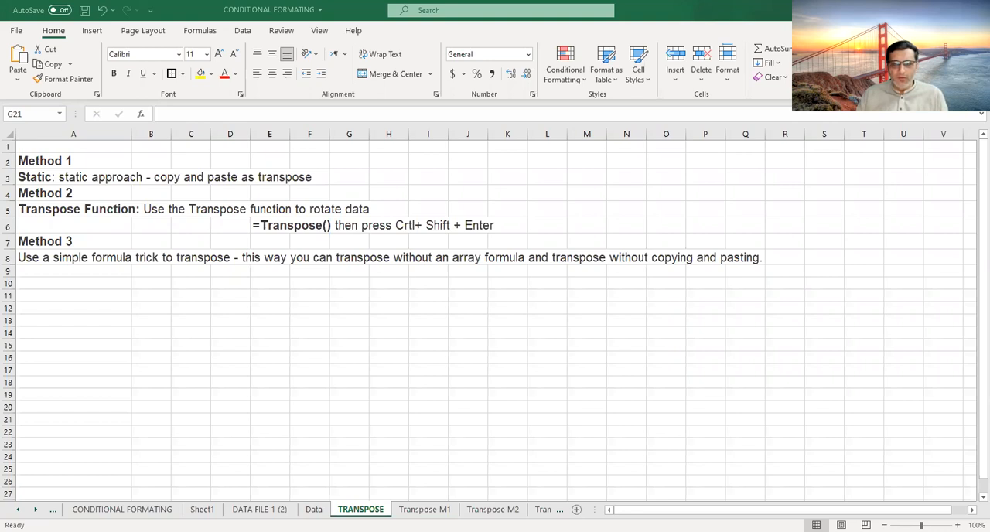
- Clear the contents of the old transposed data in rows 17 and 18 of the Transpose M1 sheet
click(304, 365)
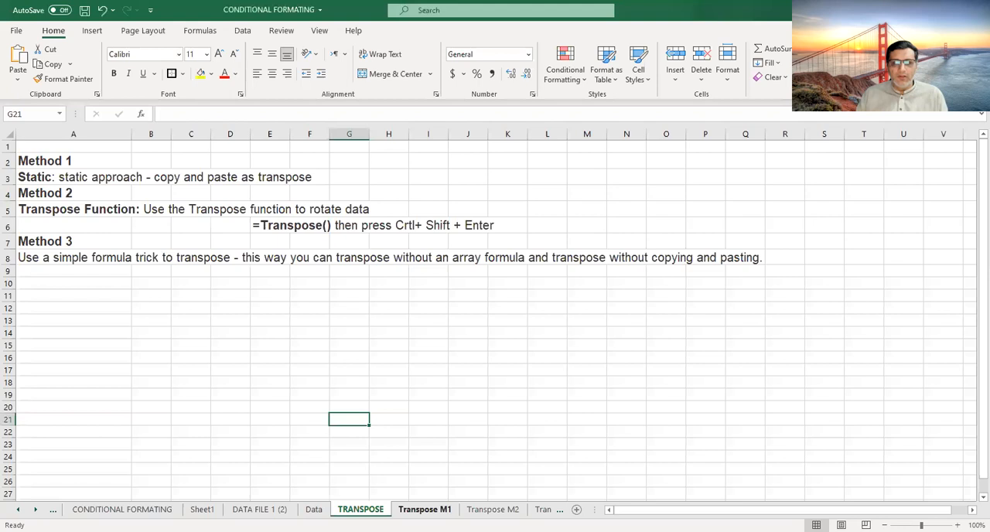
click(425, 509)
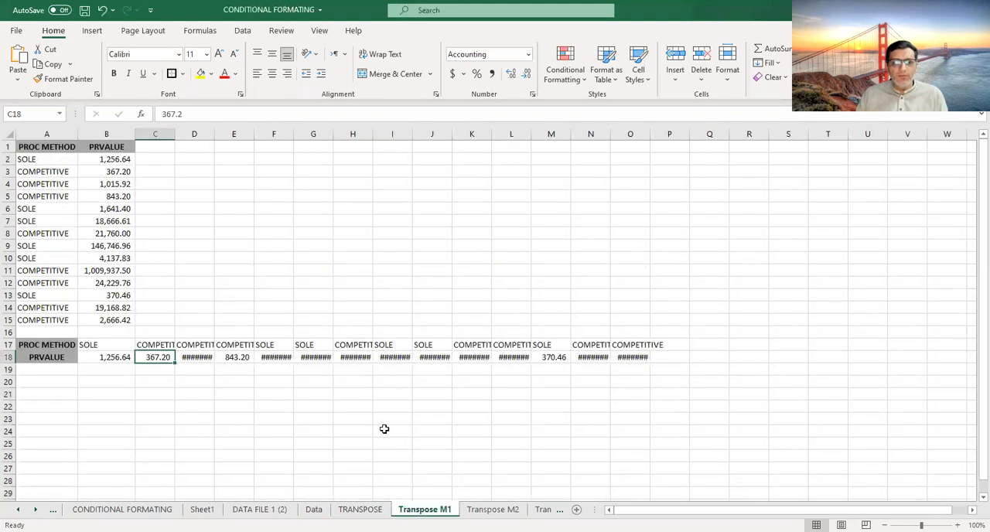
click(159, 345)
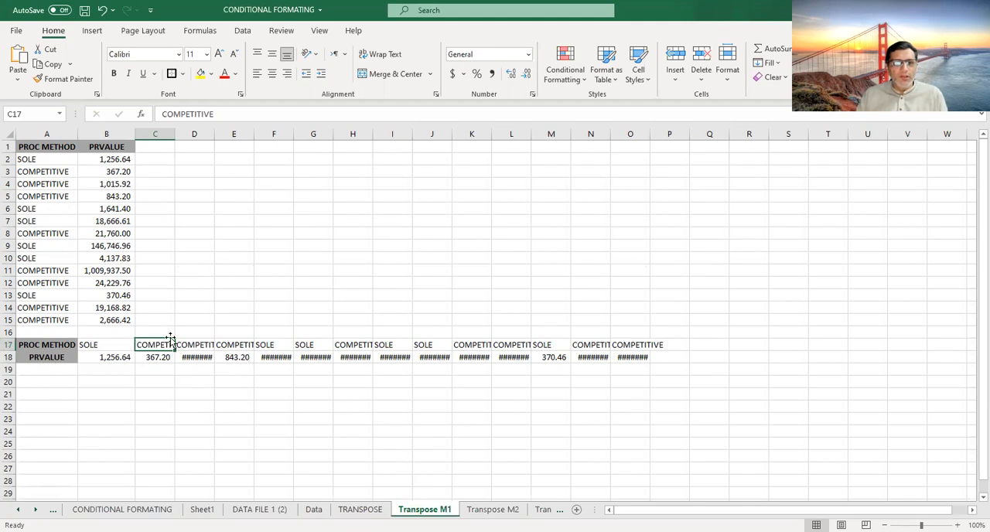
drag(157, 345, 715, 381)
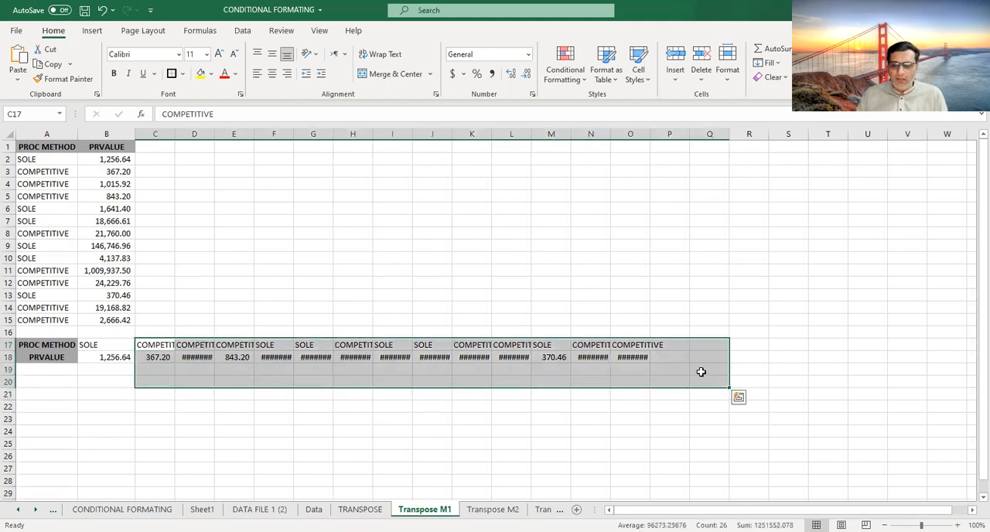
key(Delete)
drag(59, 343, 152, 363)
key(Delete)
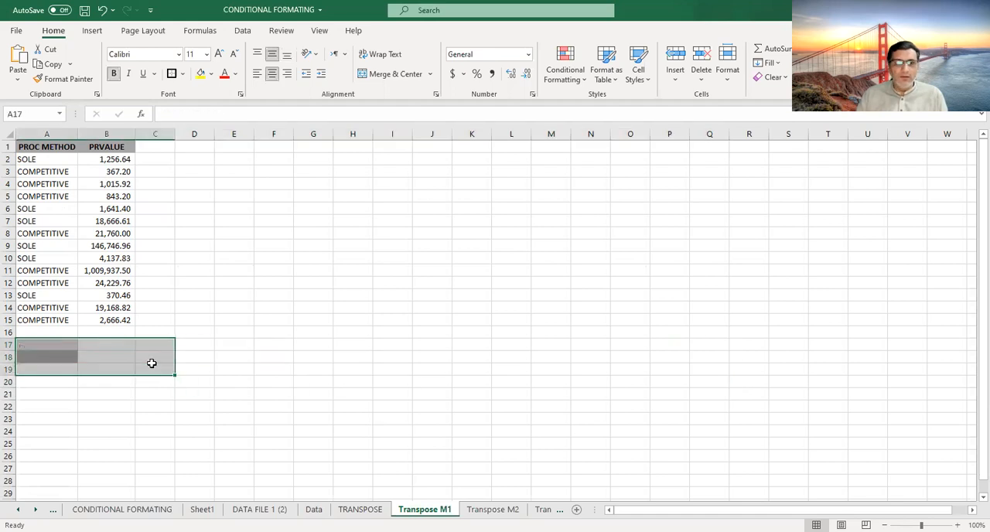
- Copy the PROC METHOD and PRVALUE table in A1:B15 and paste it transposed starting at cell E2
click(155, 320)
drag(46, 146, 108, 322)
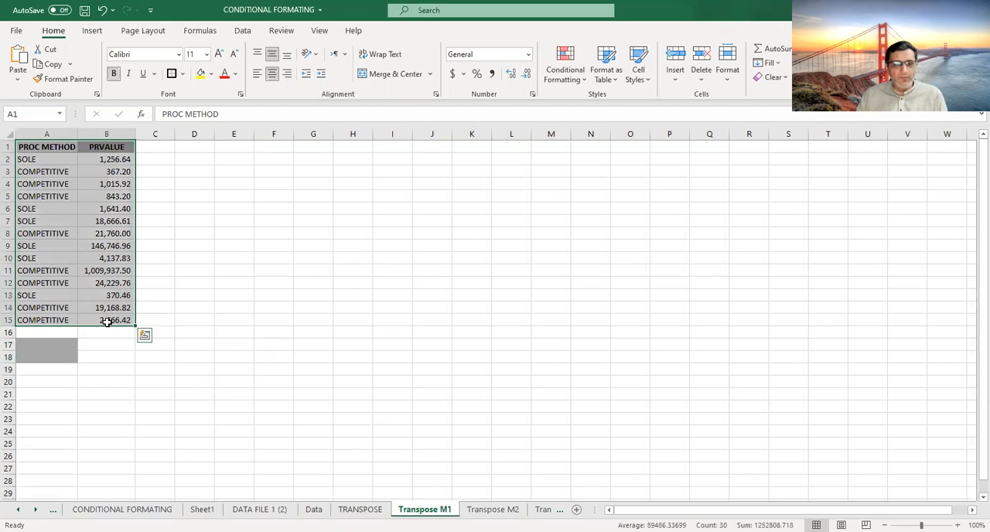
key(ctrl+c)
key(ctrl+q)
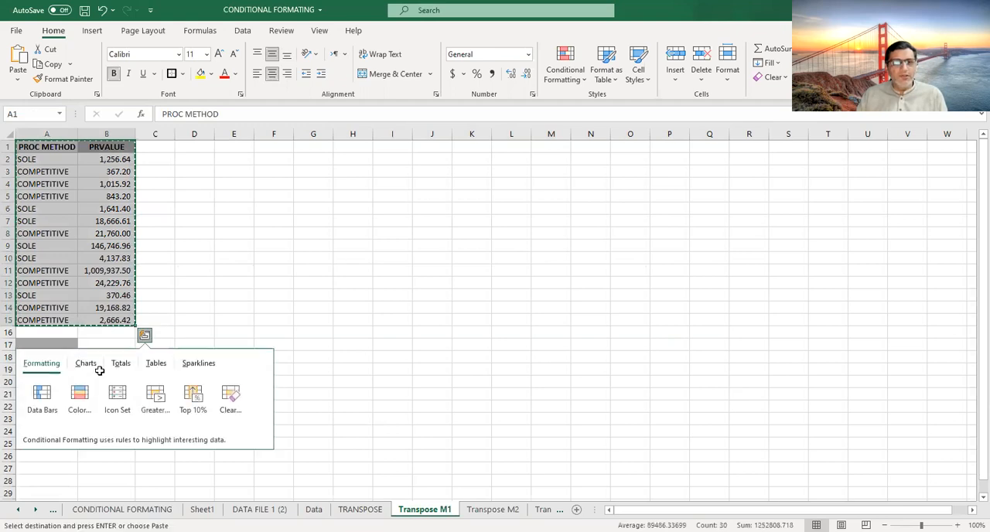
click(259, 317)
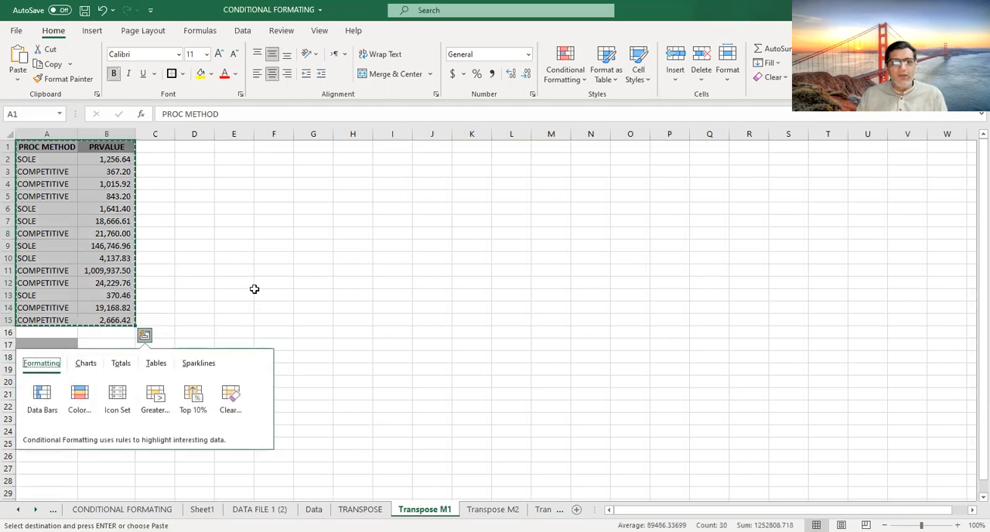
click(240, 161)
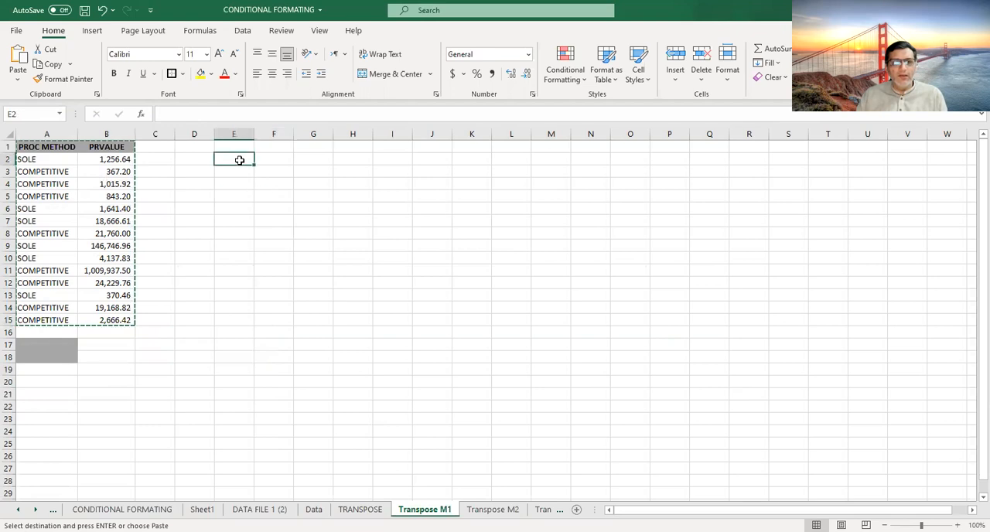
right_click(241, 165)
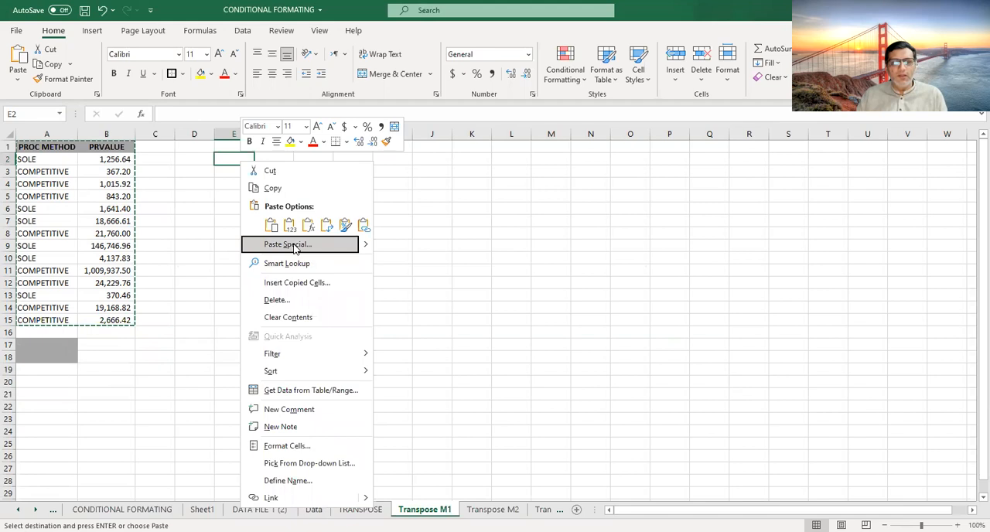
click(294, 244)
click(302, 304)
click(335, 325)
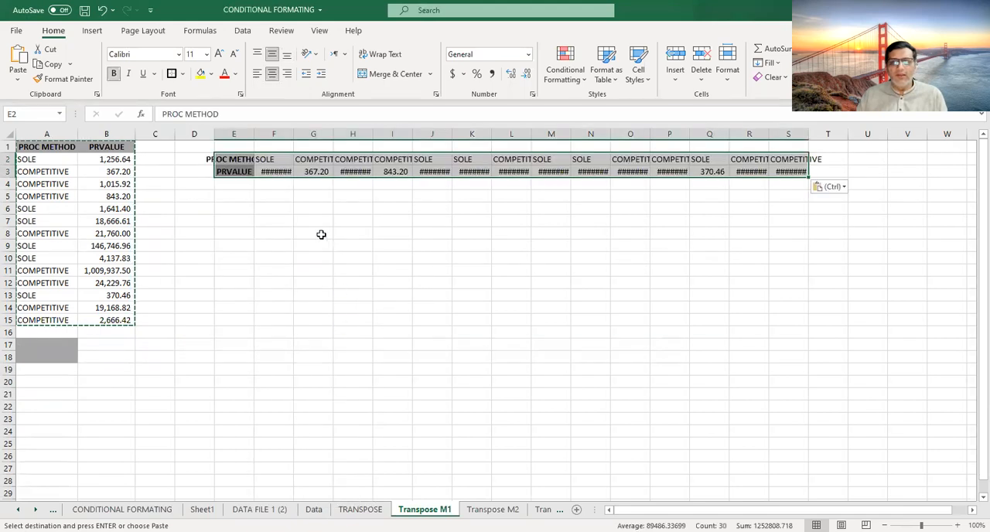
- Autofit the widths of columns E through T to the transposed data
double_click(255, 134)
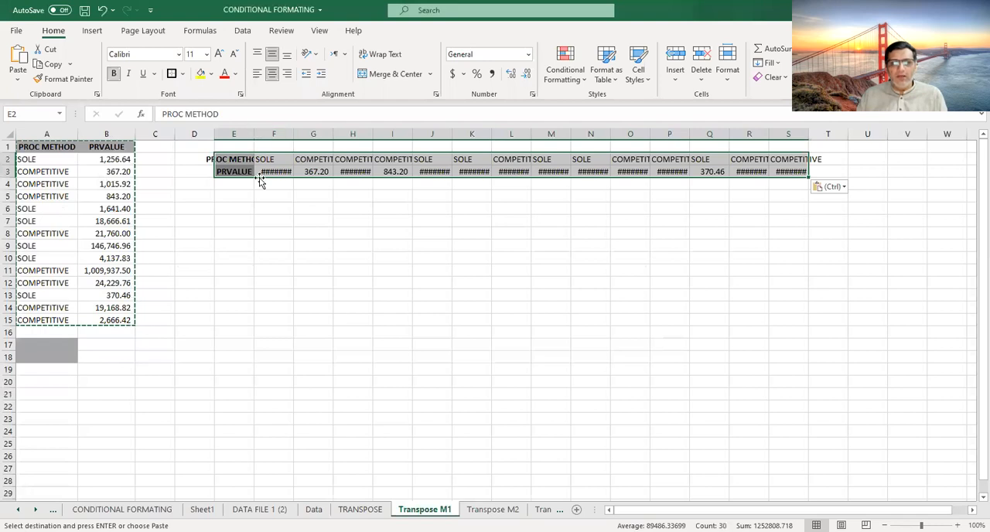
click(295, 195)
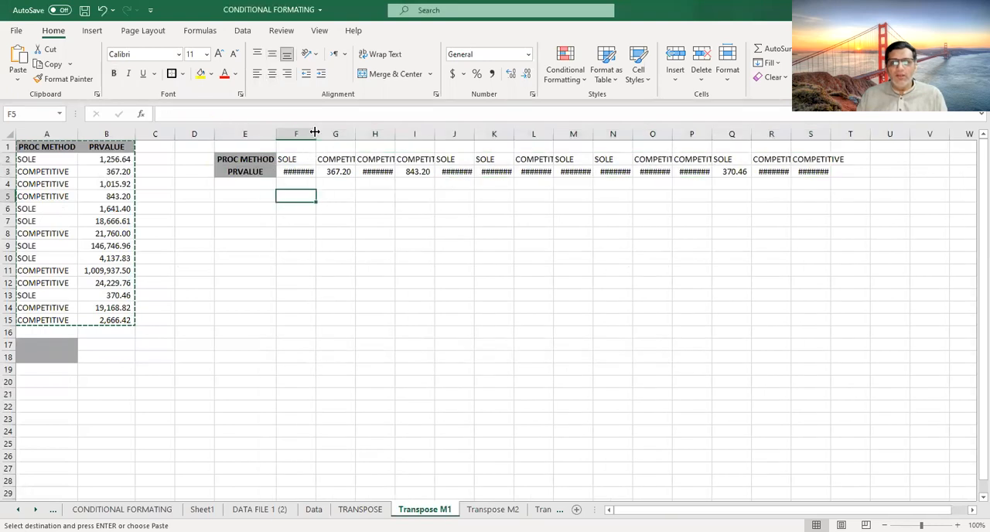
click(297, 135)
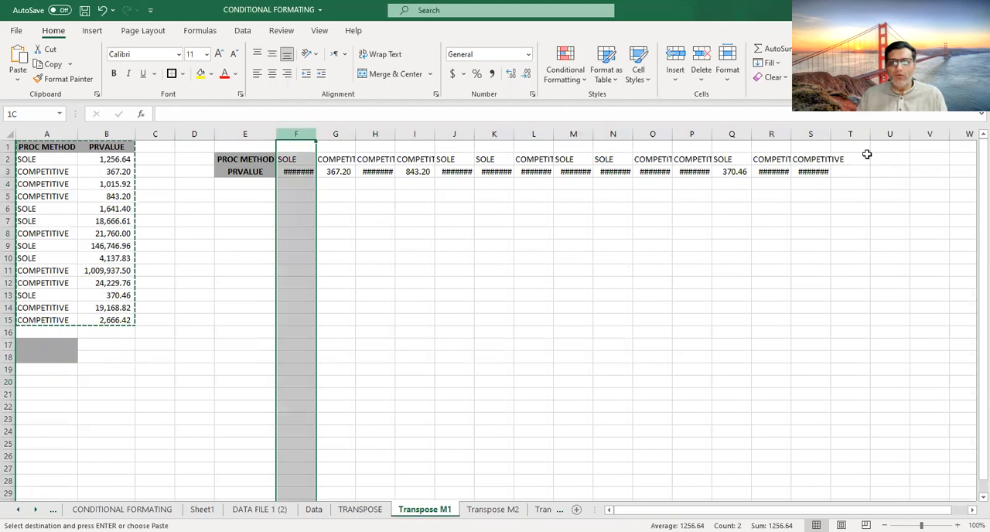
drag(296, 134, 851, 134)
double_click(318, 130)
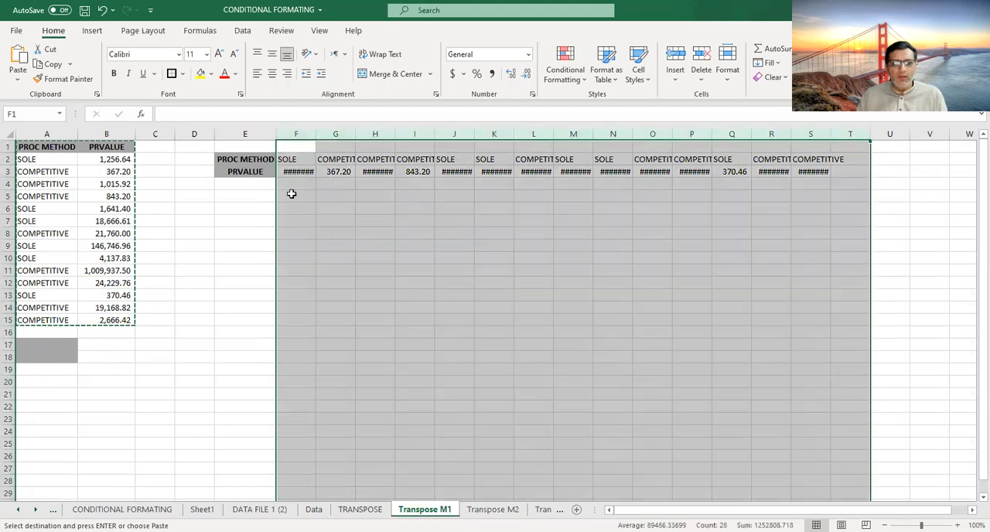
click(296, 233)
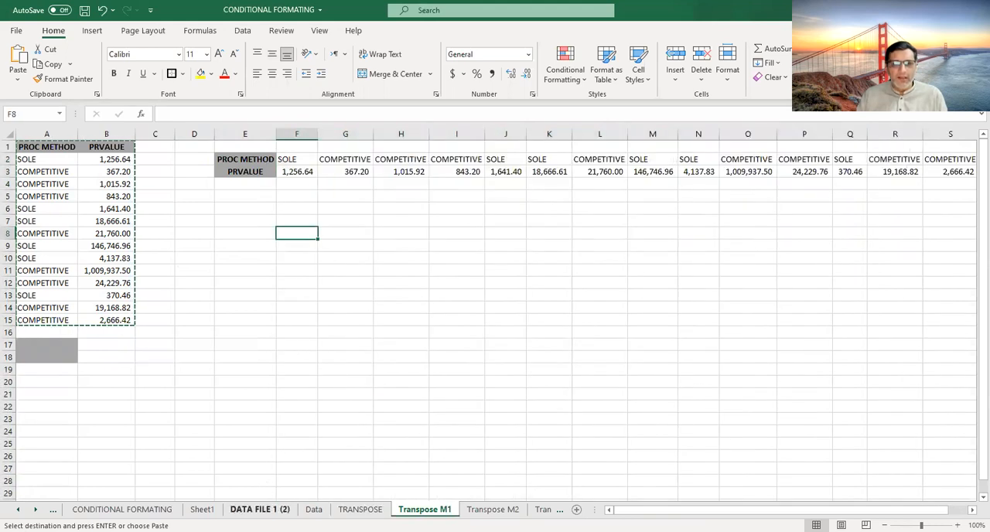
- Copy the whole table from CONTRACT TYPE through Count, down to its last row, on the DATA FILE 1 (2) sheet
click(260, 509)
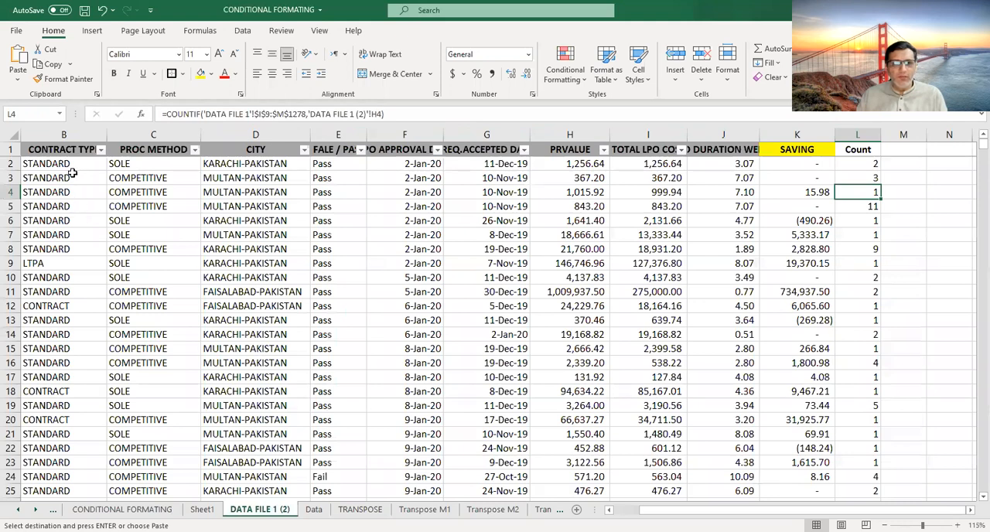
click(66, 148)
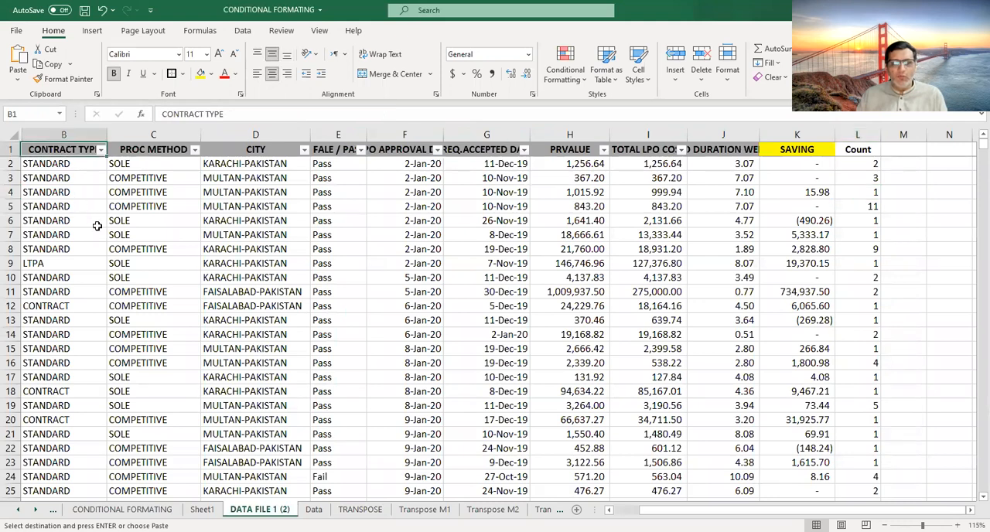
key(ctrl+shift+Right)
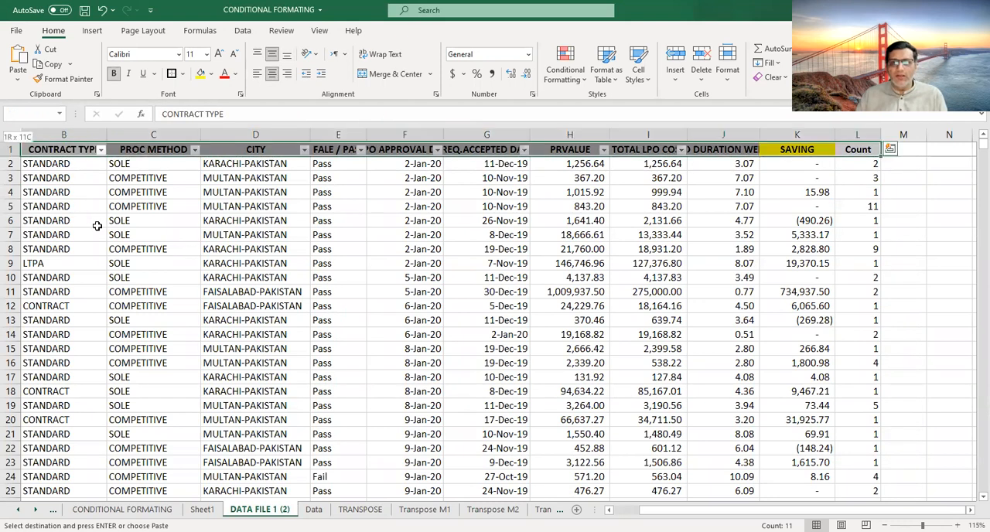
key(ctrl+shift+Down)
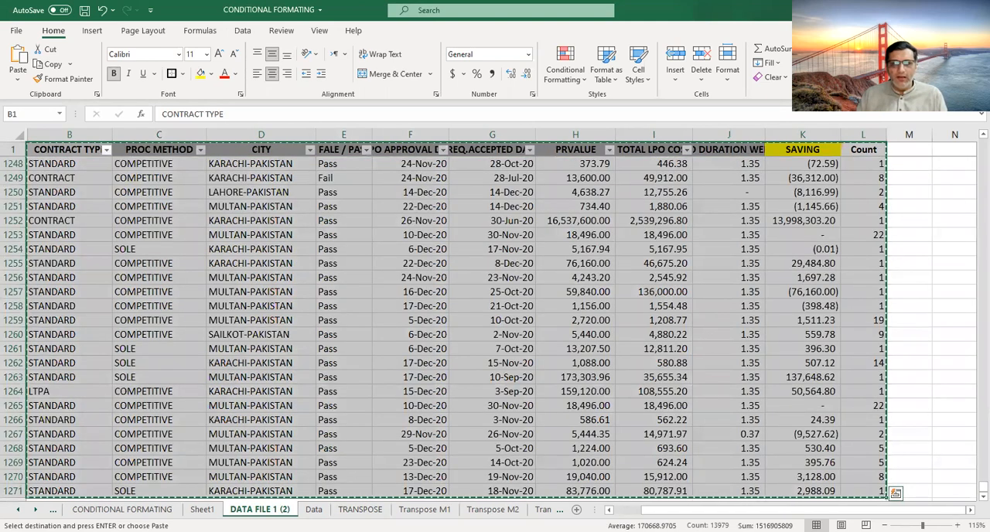
click(361, 509)
- Paste the copied table transposed at cell A20 of the Transpose M1 sheet, and undo the paste
click(425, 509)
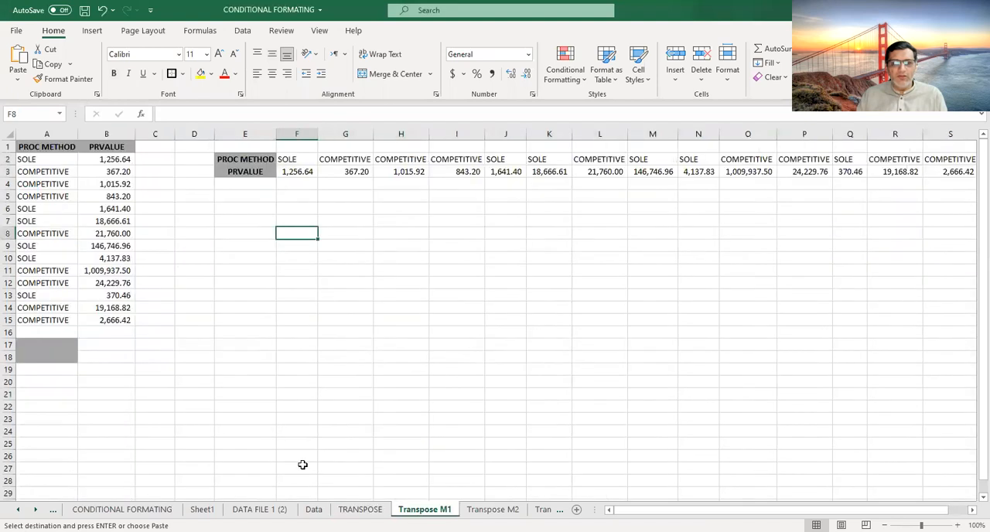
click(51, 379)
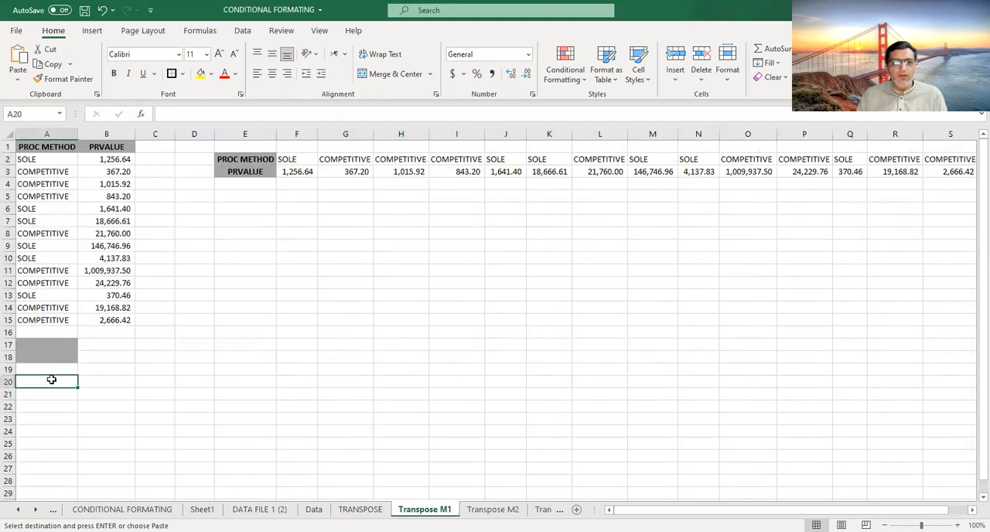
right_click(51, 379)
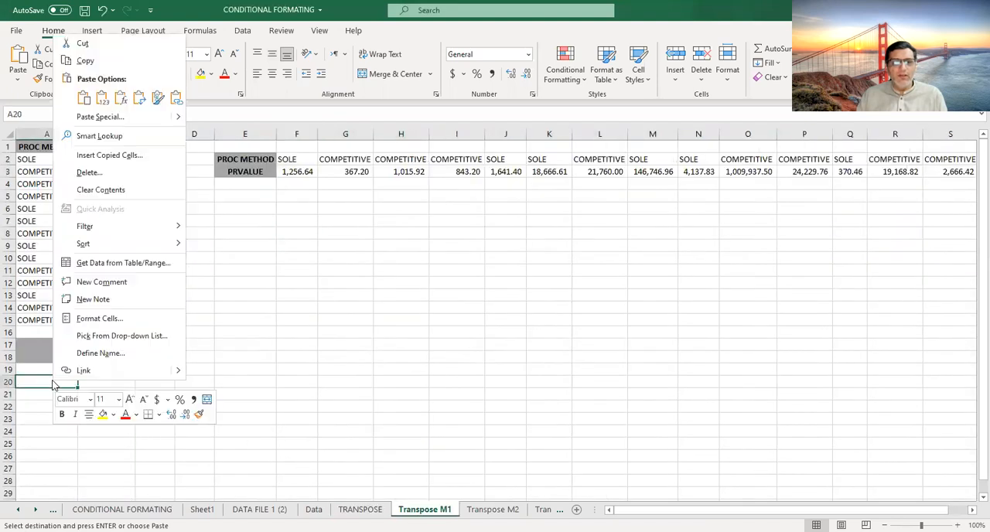
click(130, 120)
click(159, 177)
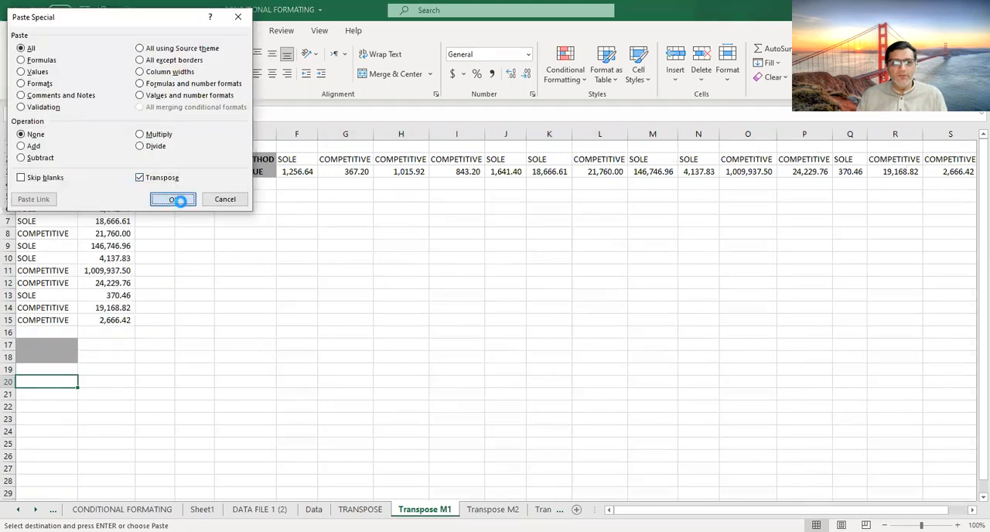
key(Return)
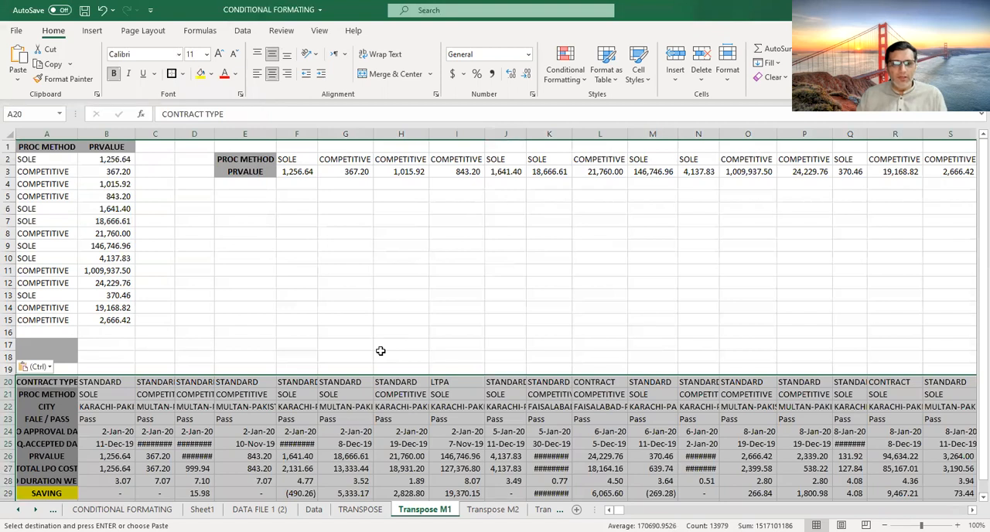
key(ctrl+z)
click(353, 343)
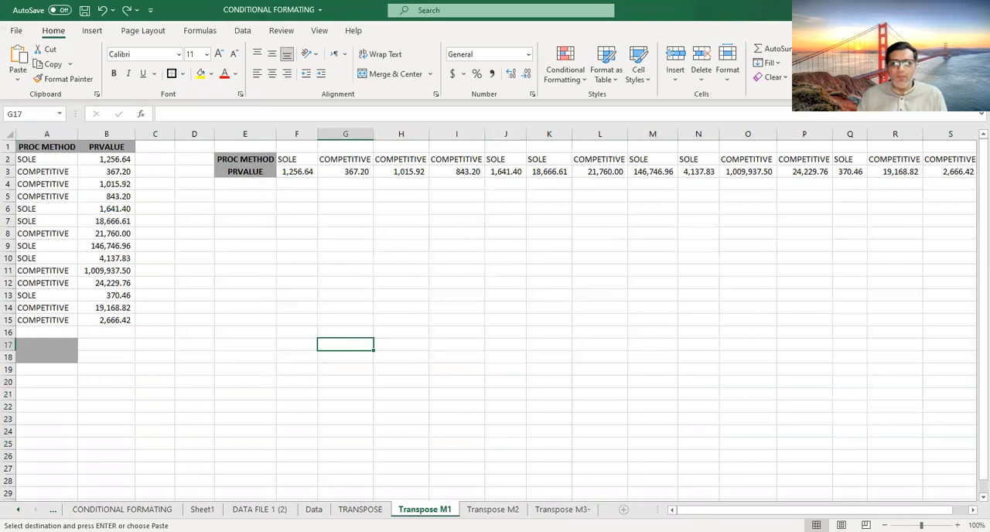
- Examine the source table and the existing TRANSPOSE array formula in cell D3 of the Transpose M2 sheet
click(493, 509)
click(222, 167)
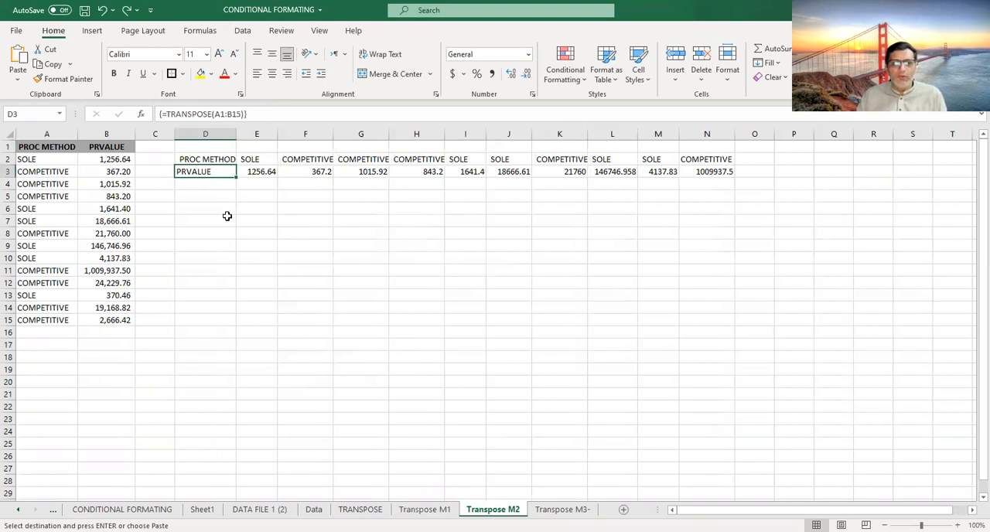
drag(37, 149, 116, 333)
click(187, 274)
click(199, 172)
click(215, 208)
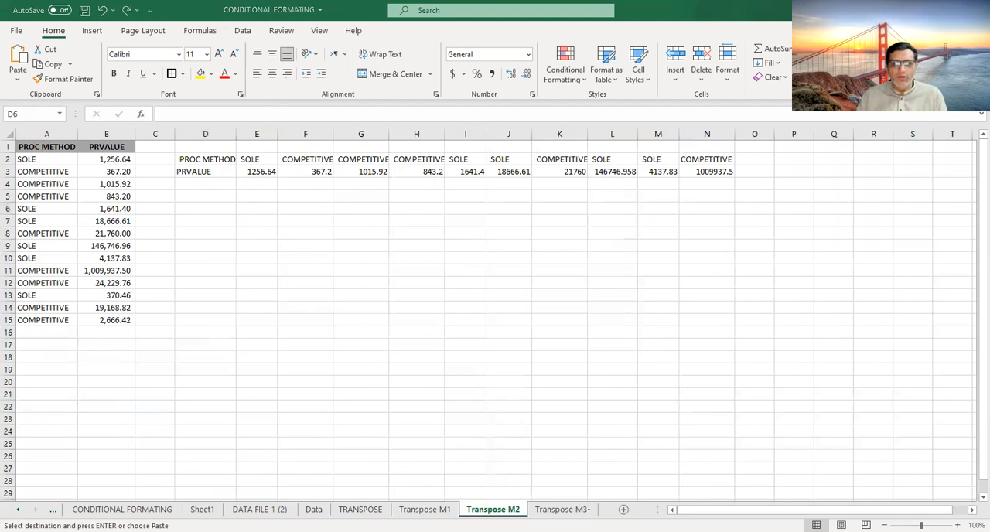
key(Escape)
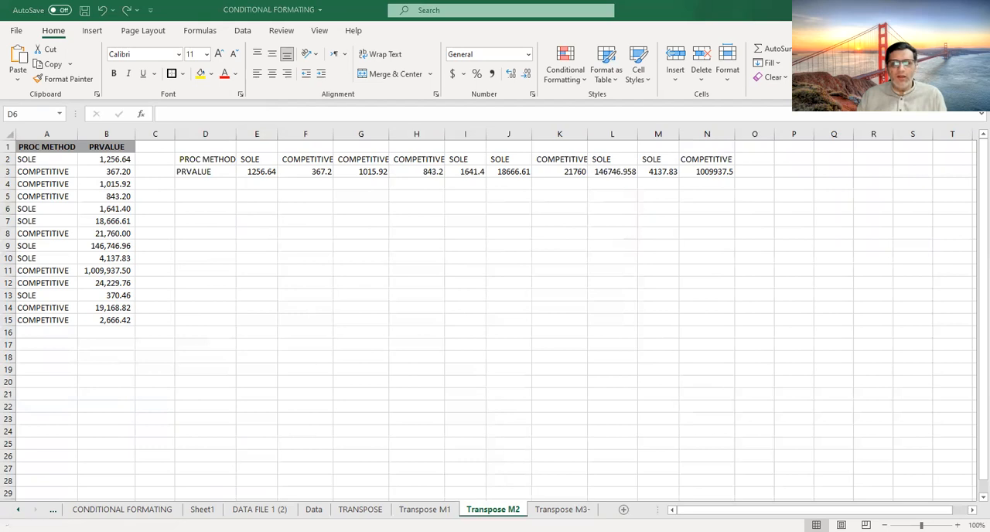
- Enter the note "Crtl+ Shift + Enter" in cell D1 above the transposed data
click(207, 147)
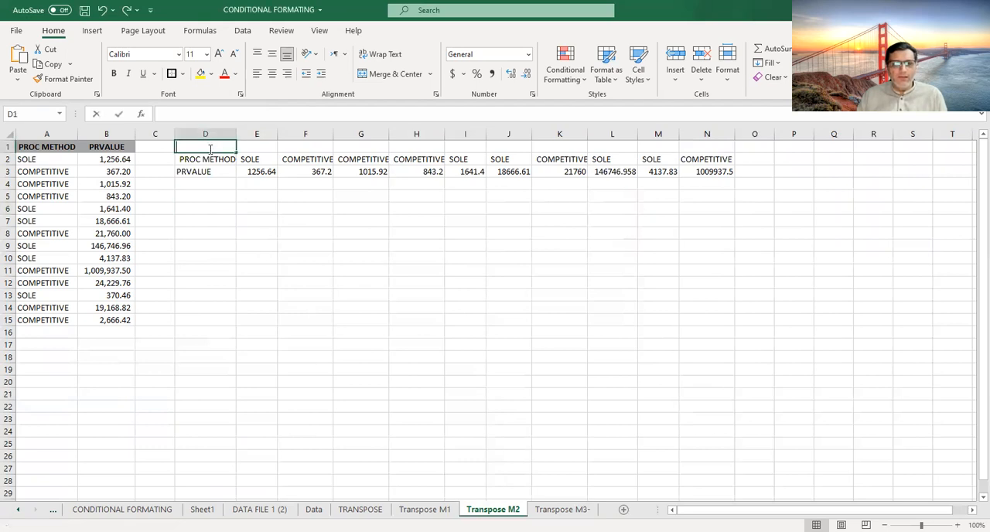
text(Crtl+ Shift + Enter)
click(207, 208)
- Make the note in cell D1 bold and enlarge its font several sizes
click(206, 147)
click(114, 73)
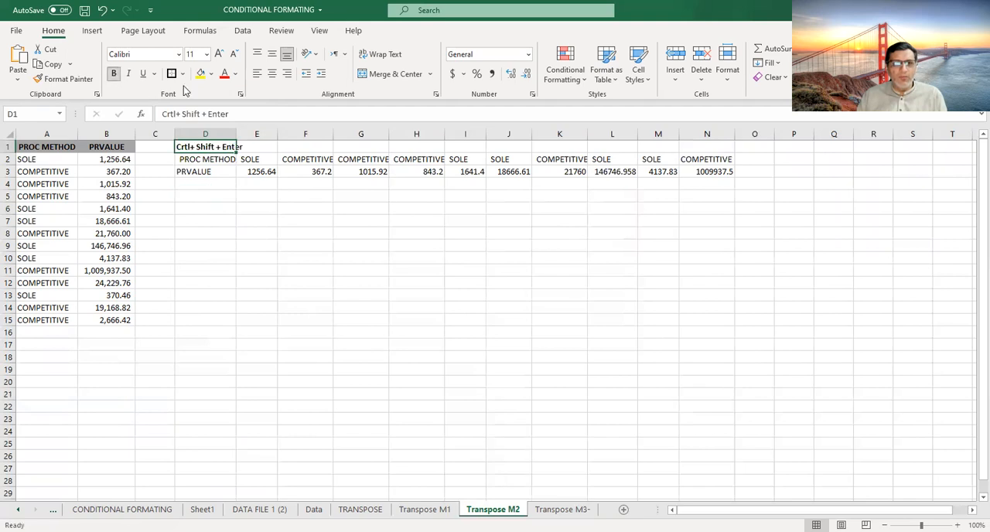
click(222, 55)
click(222, 55)
click(221, 55)
click(221, 54)
click(221, 55)
click(222, 55)
click(221, 55)
click(221, 55)
click(205, 284)
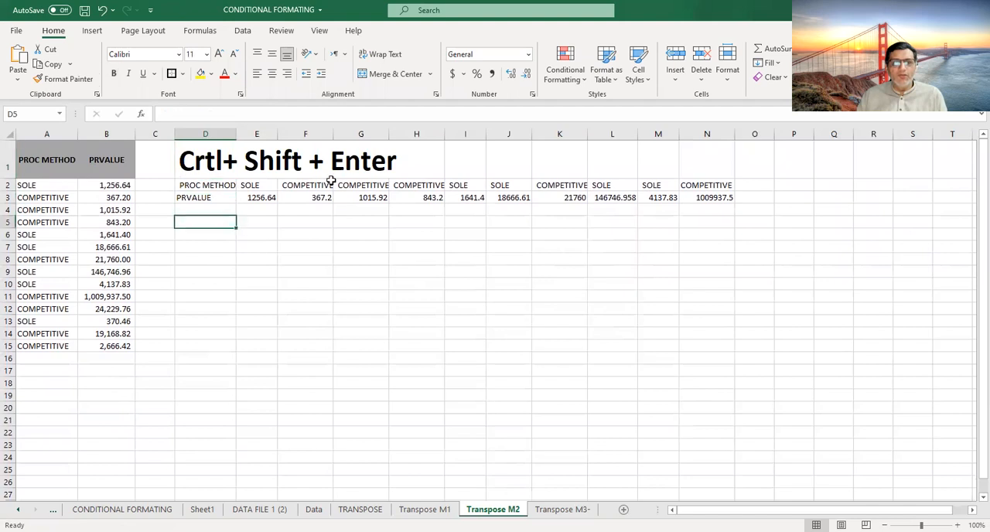
click(361, 165)
click(256, 296)
click(207, 210)
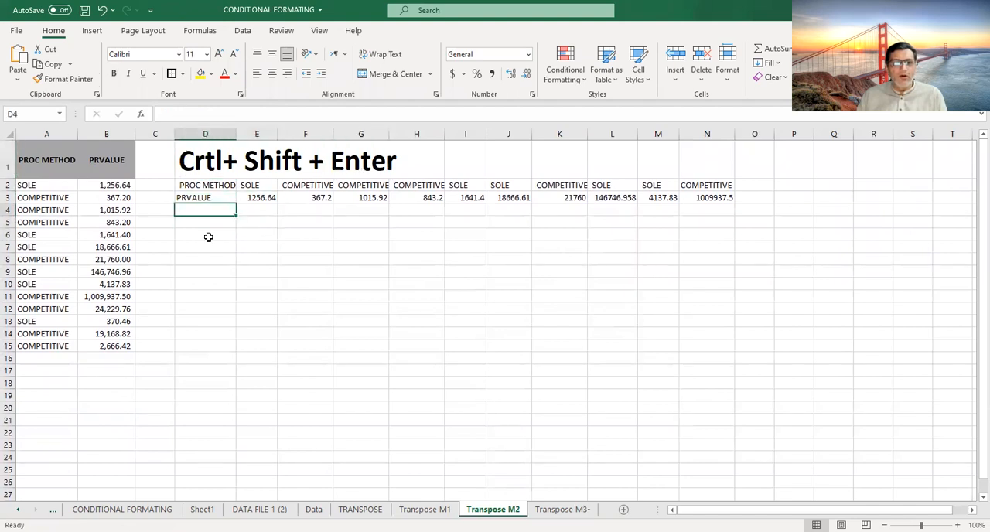
- Enter =TRANSPOSE(A1:B15) as an array formula across the range D5:N6
click(211, 223)
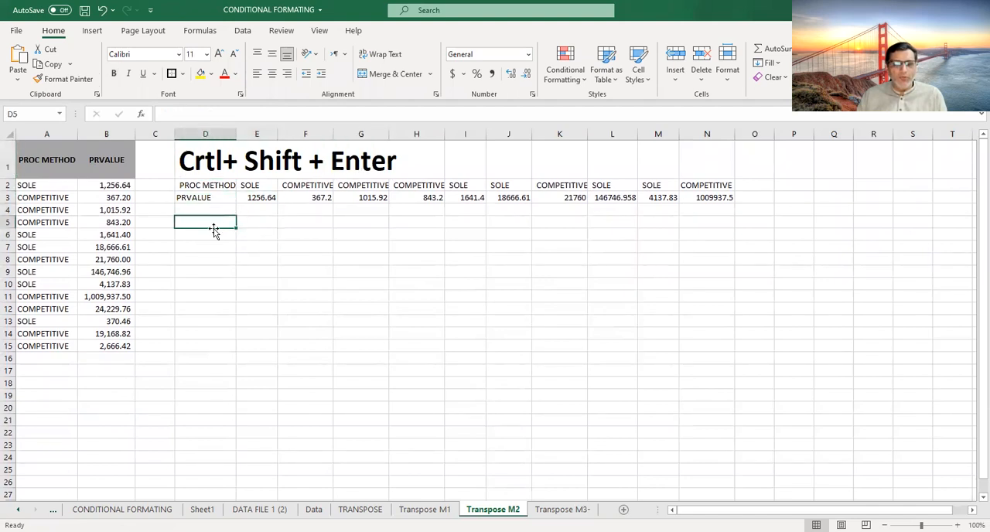
drag(217, 221, 833, 246)
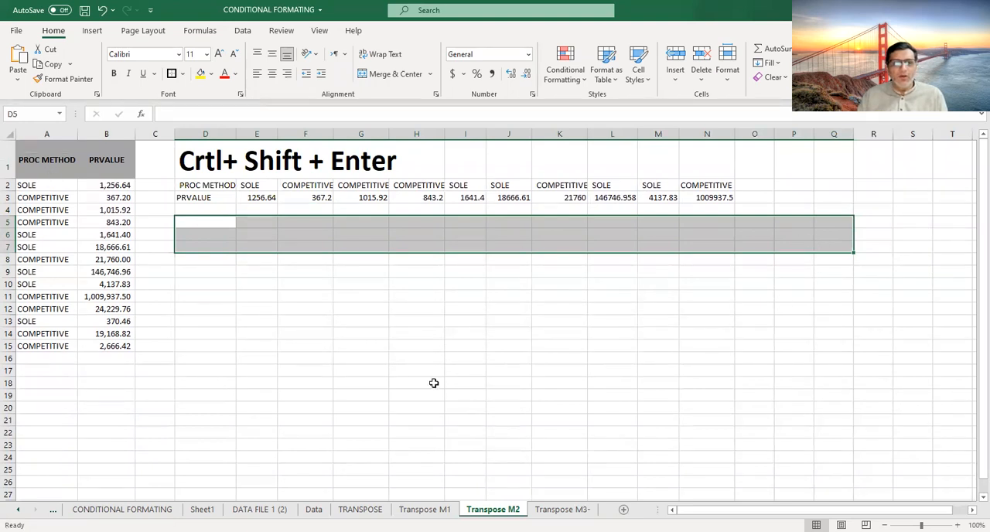
drag(197, 222, 716, 234)
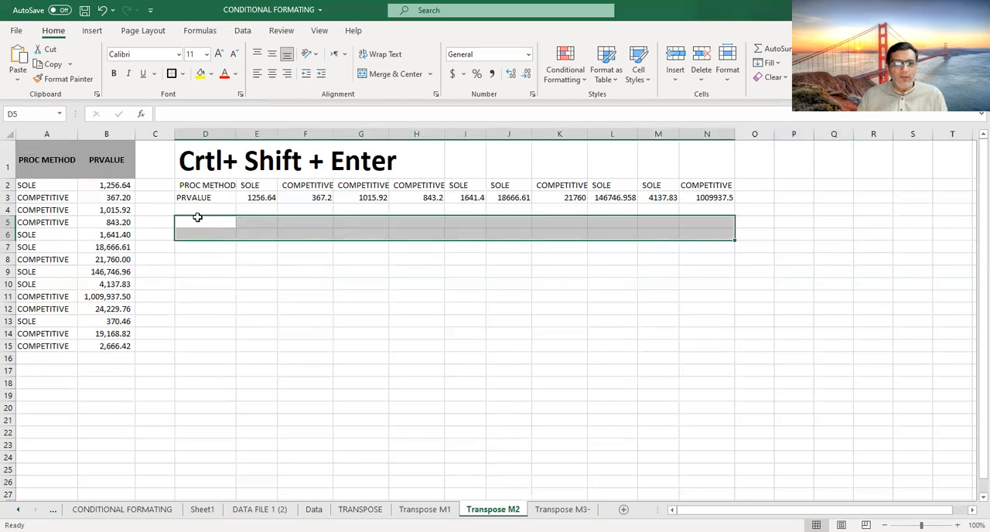
text(=)
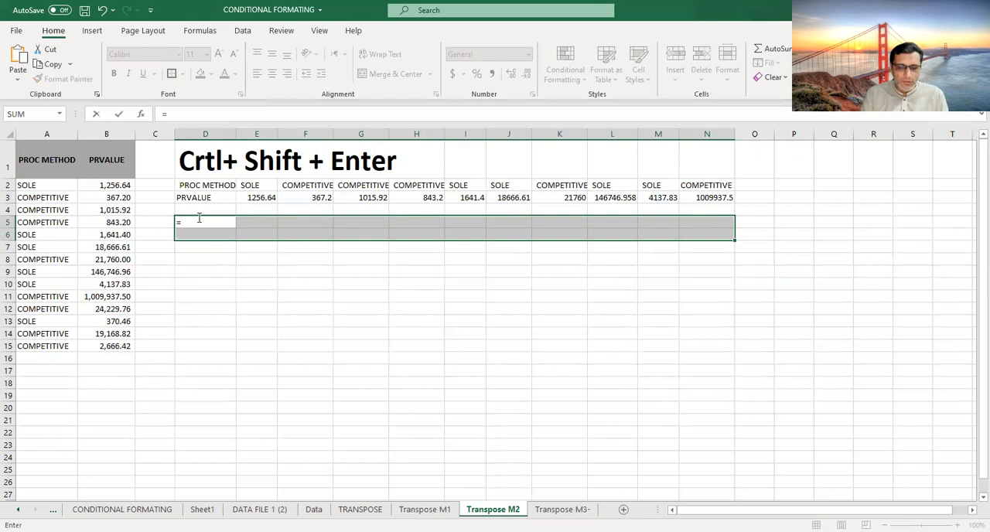
text(TRA)
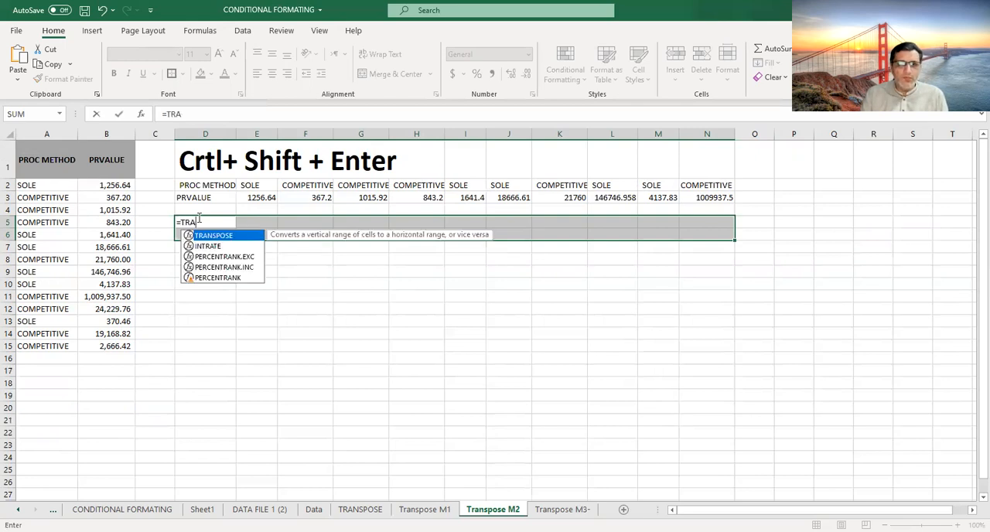
key(Tab)
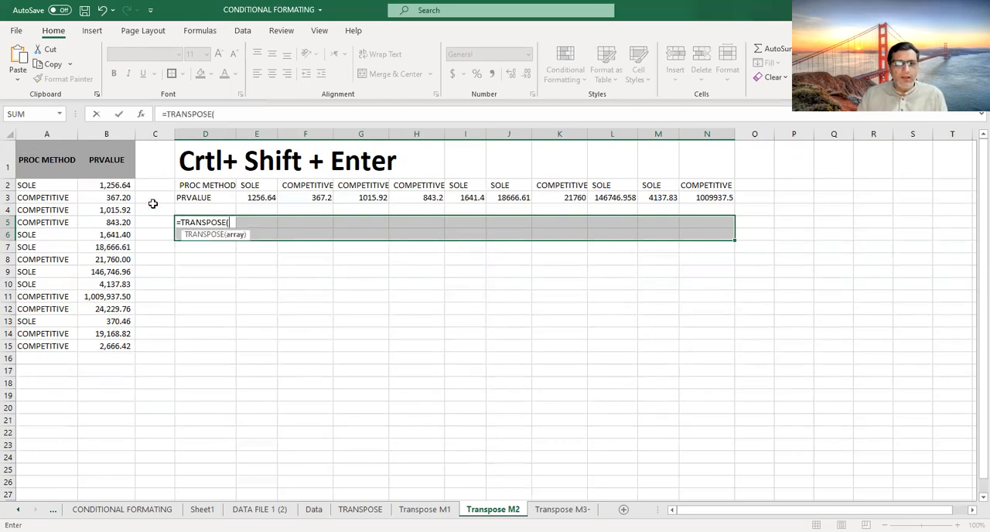
click(35, 163)
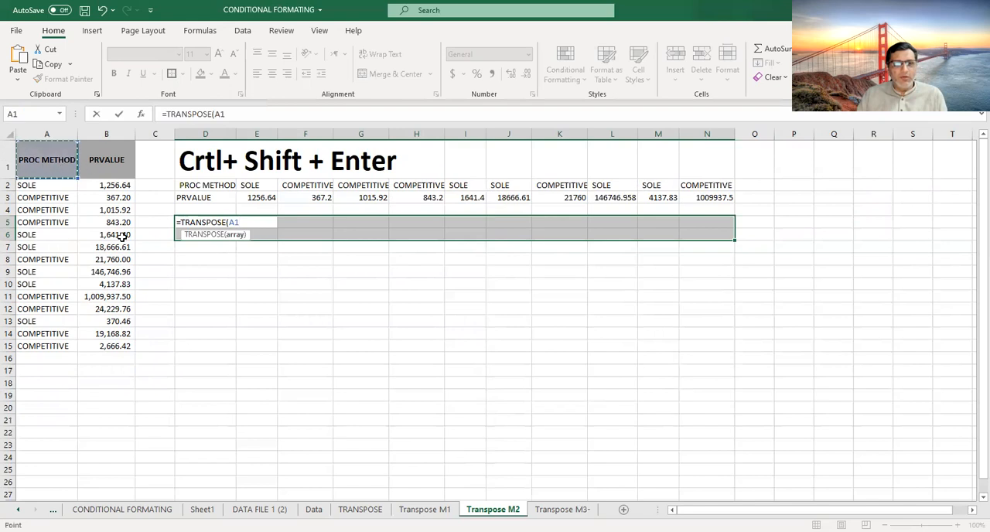
shift+click(108, 350)
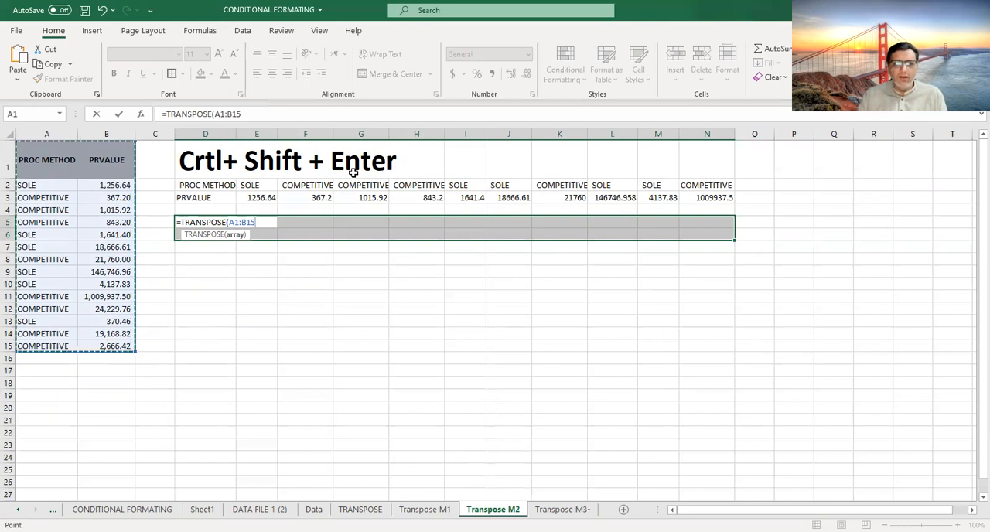
key(ctrl+shift+Return)
click(386, 283)
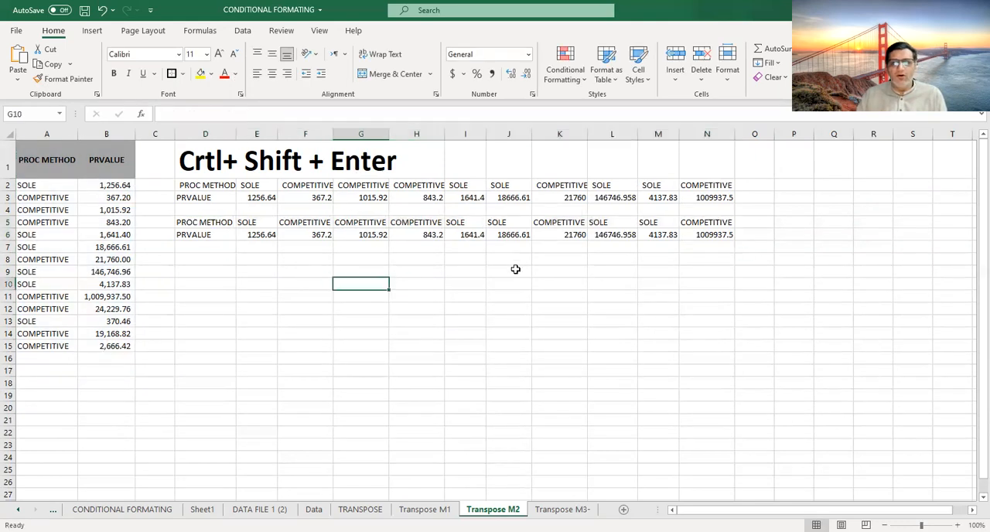
- Check the array formula in cell N6 and fill N5:N6 across to column Q
click(708, 235)
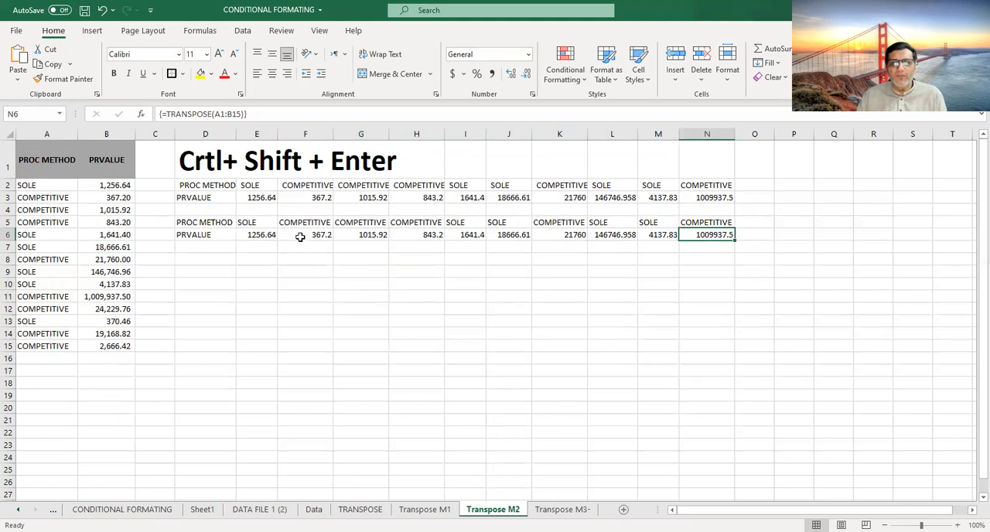
drag(706, 223, 847, 247)
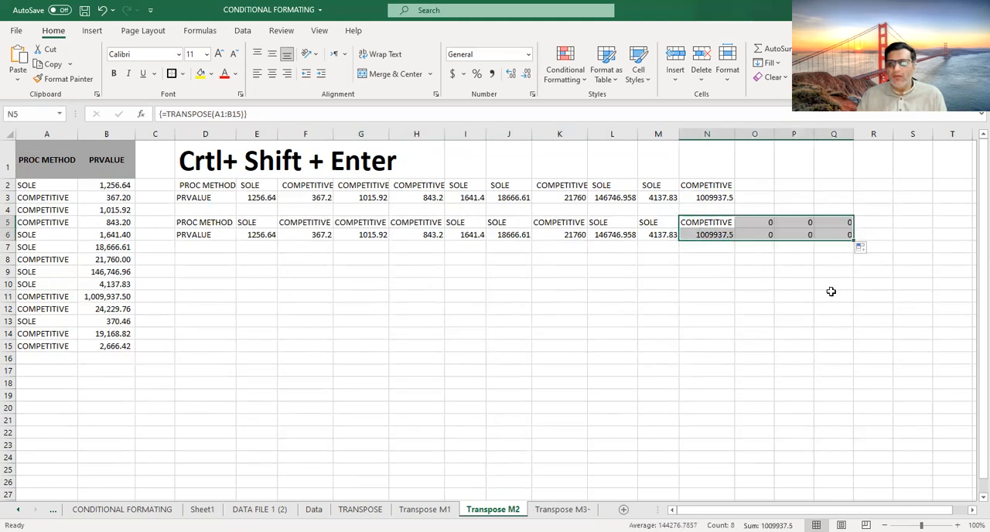
- Try to delete only the cells L5:N6 from the transposed array, and dismiss the message
click(667, 239)
drag(600, 224, 704, 236)
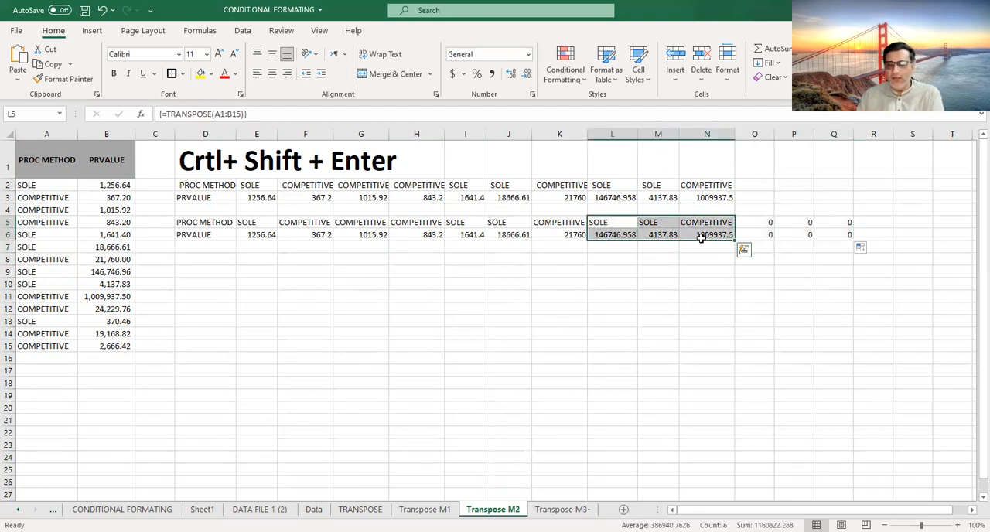
key(Delete)
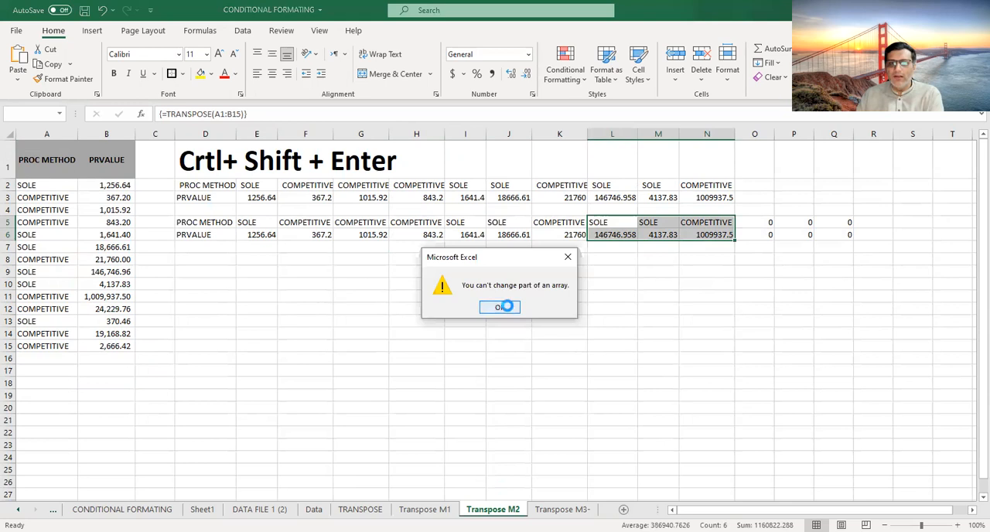
key(Return)
click(647, 290)
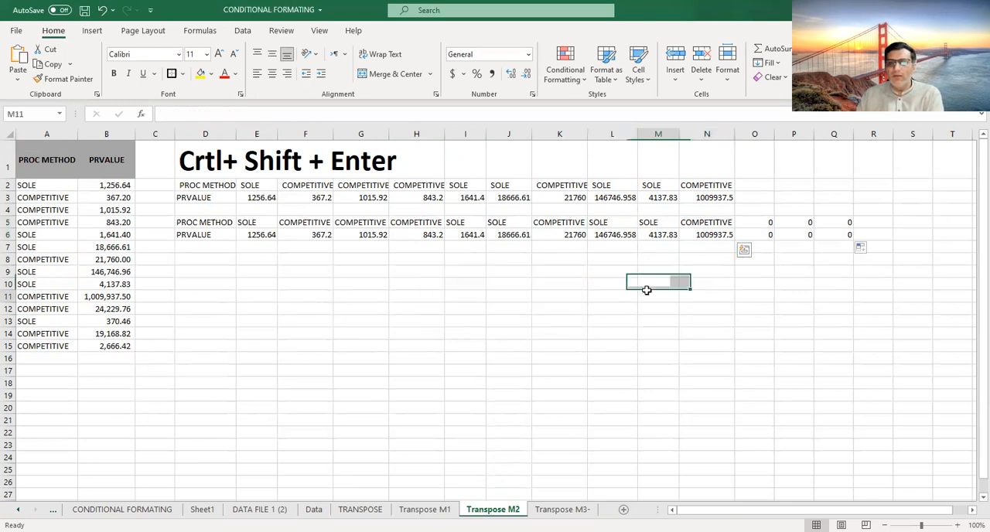
- Clear the extra filled cells O5:Q6 beside the transposed array
click(579, 223)
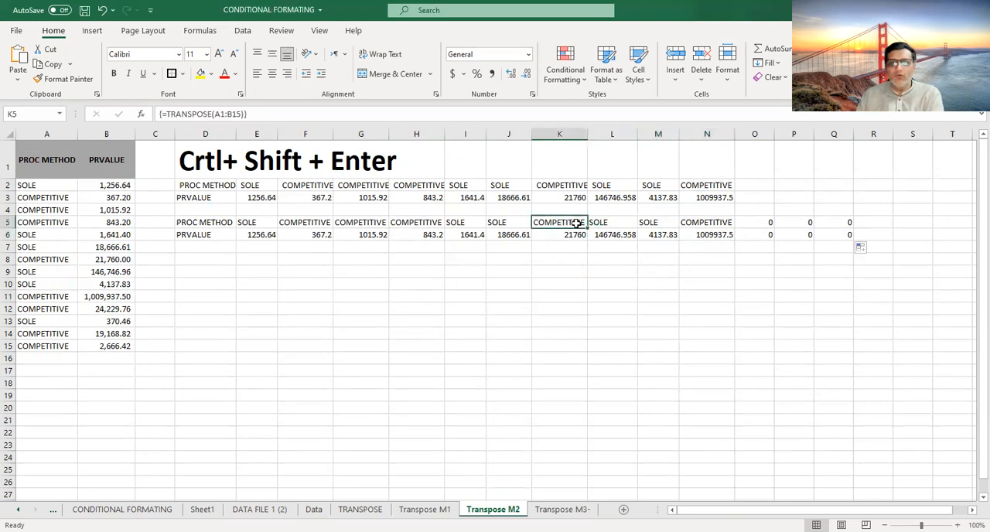
click(716, 236)
drag(764, 222, 822, 232)
key(Delete)
click(767, 275)
click(722, 272)
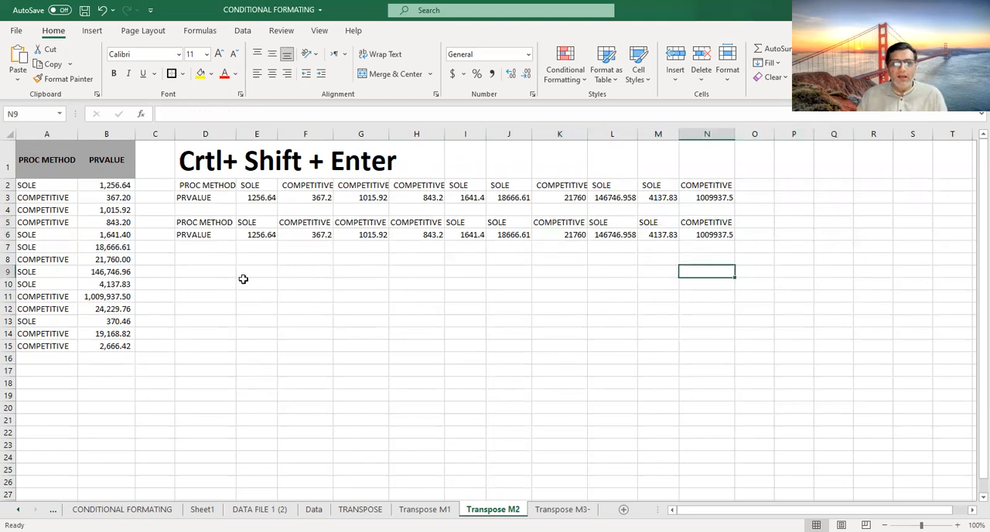
- Enter =TRANSPOSE(A1:B15) as an array formula across the smaller range D8:H9
click(218, 262)
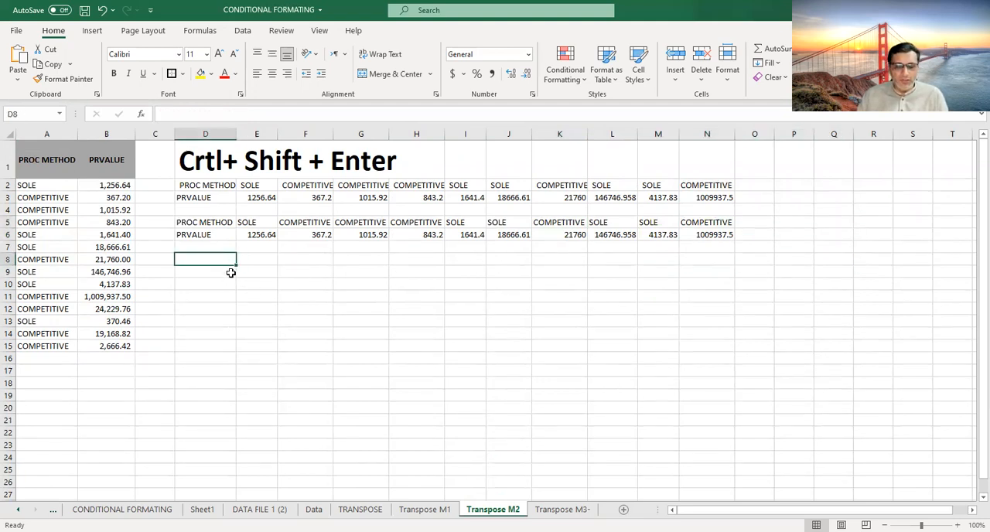
drag(206, 263, 434, 275)
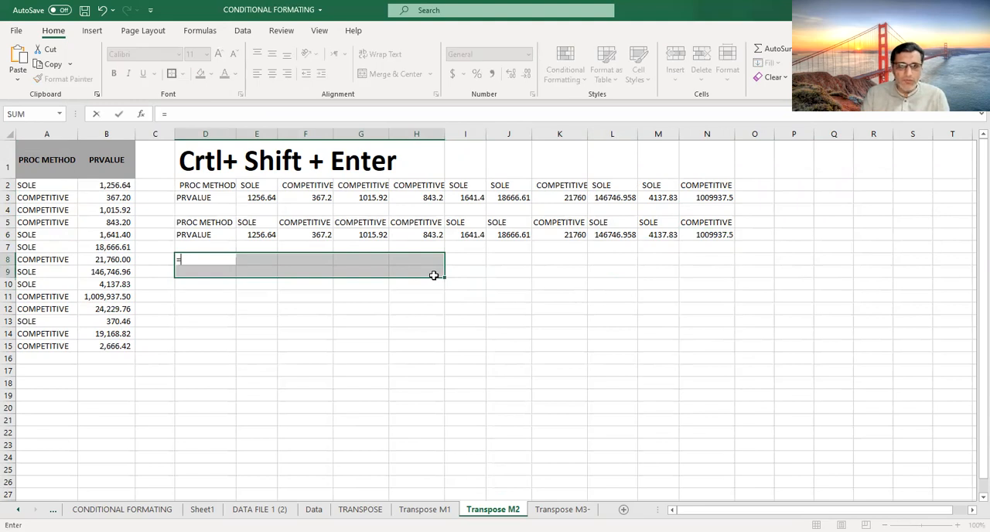
text(TRAN)
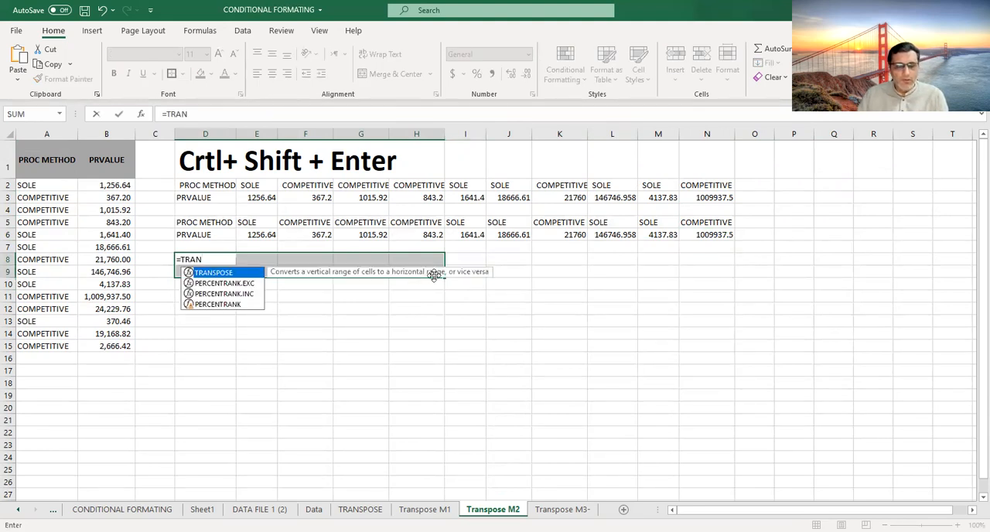
key(Tab)
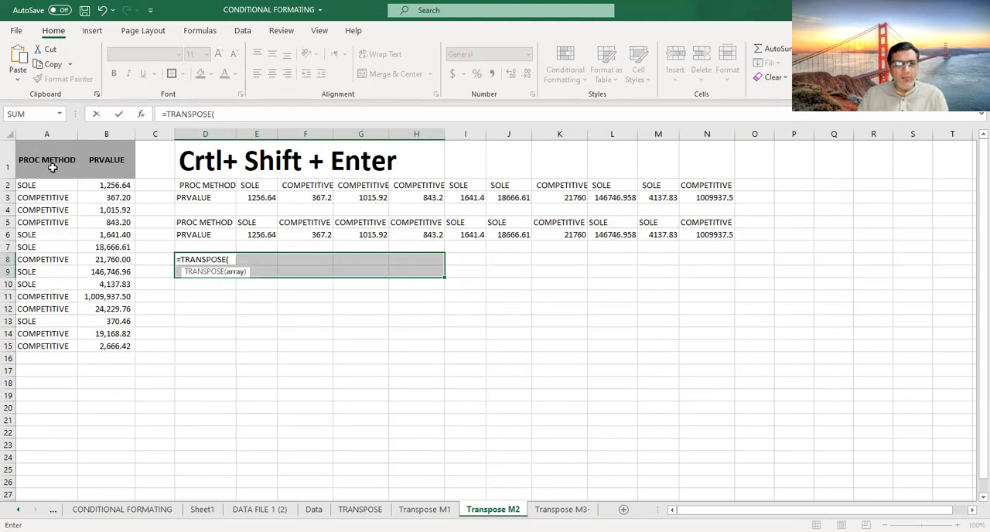
mouse_move(51, 163)
mouse_down()
mouse_move(66, 165)
mouse_move(104, 307)
mouse_move(103, 344)
mouse_up()
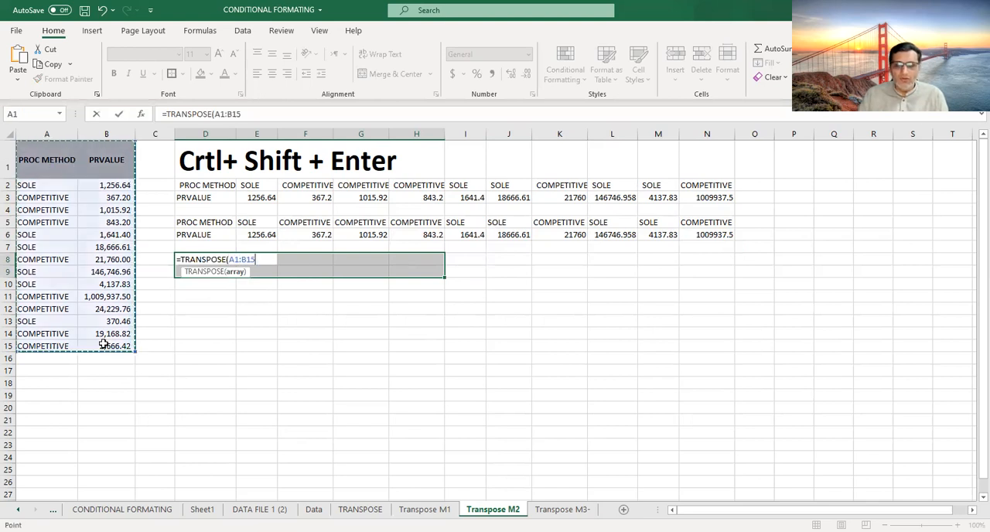
key(ctrl+shift+Return)
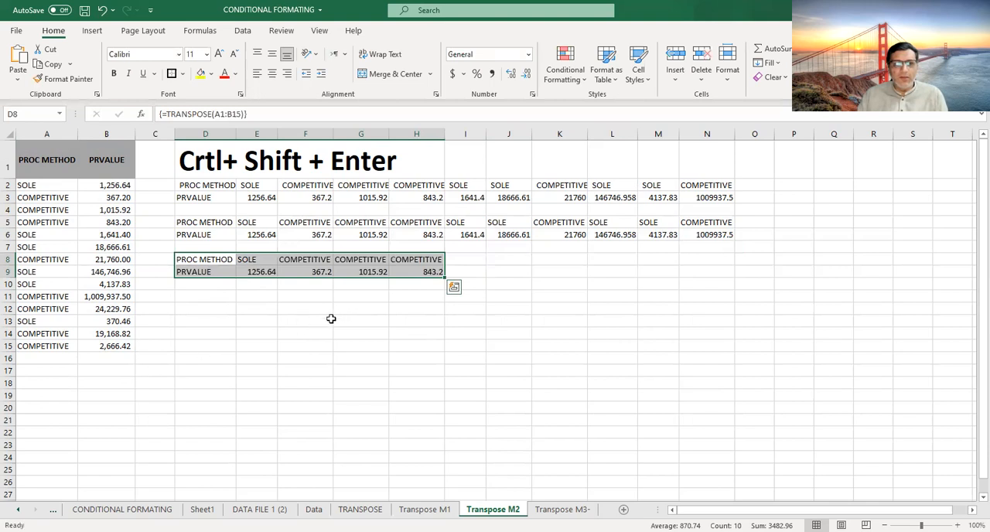
- Compare source cell B5 with the last transposed column in cells H8 and H9
click(122, 222)
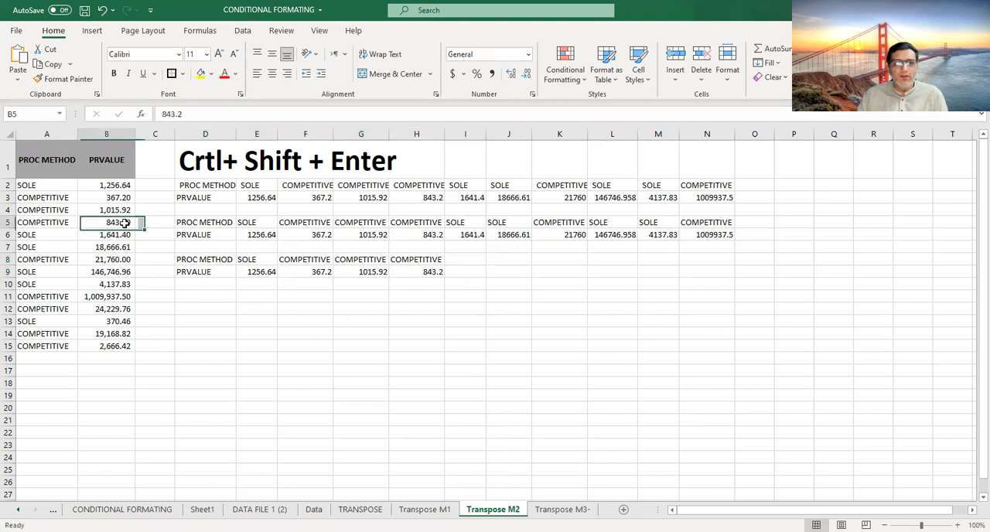
click(420, 273)
click(415, 262)
click(418, 281)
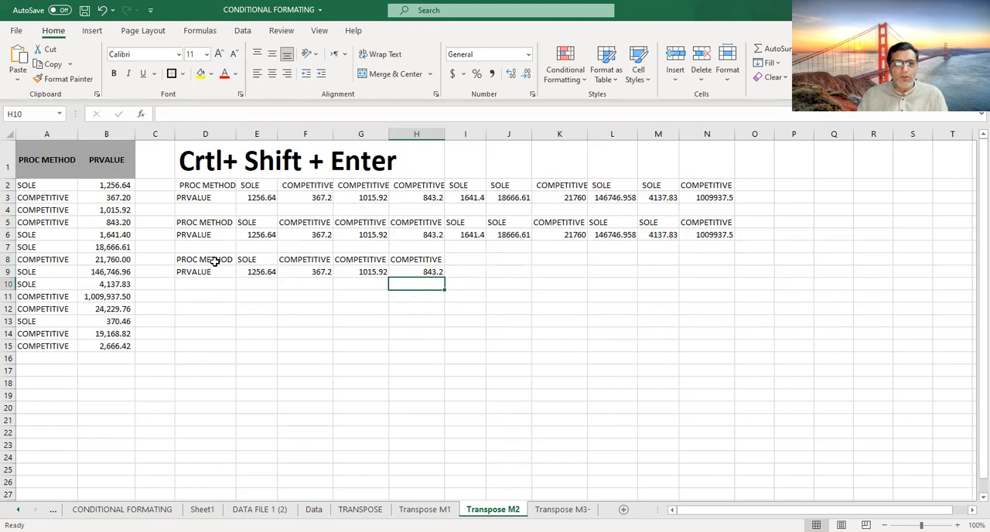
- Fill the array in D8:H9 across to column N and examine the formulas in the added cells
drag(216, 259, 749, 280)
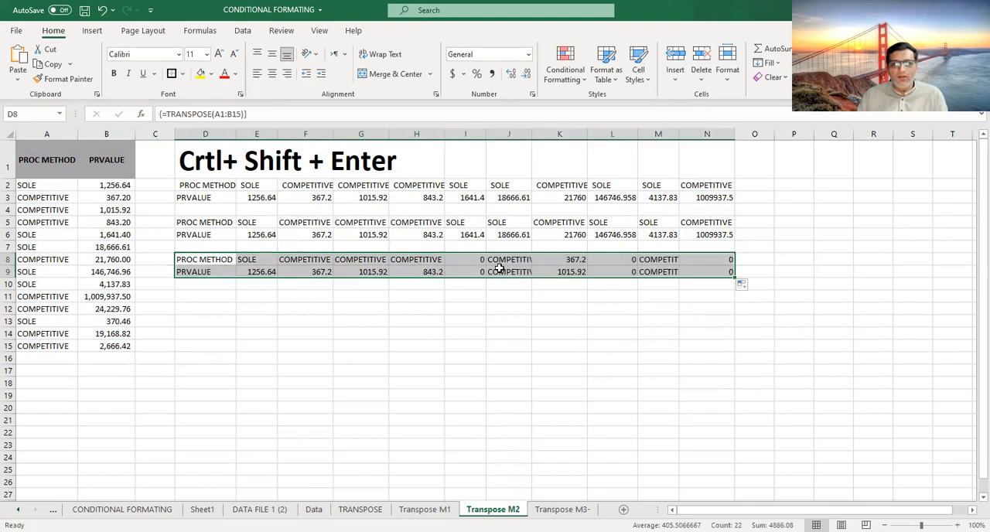
click(697, 295)
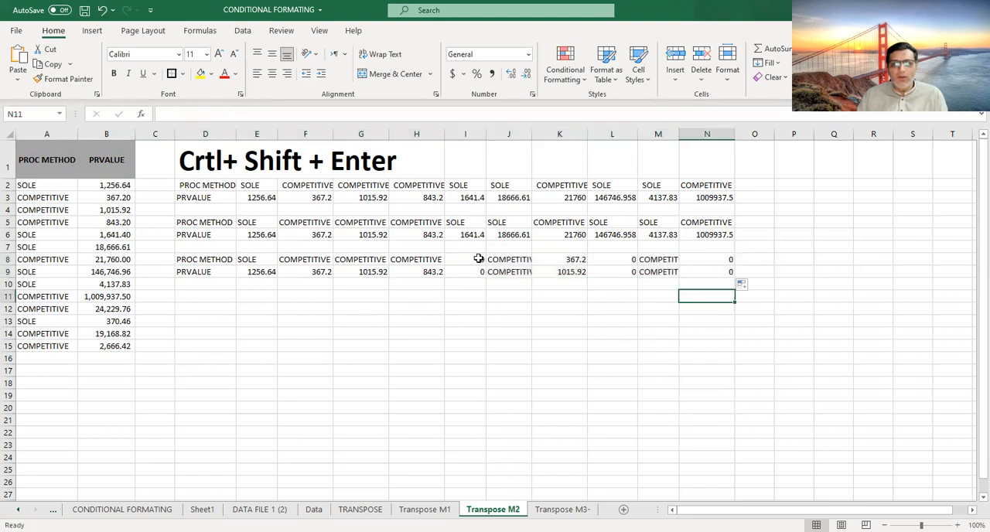
drag(221, 261, 704, 271)
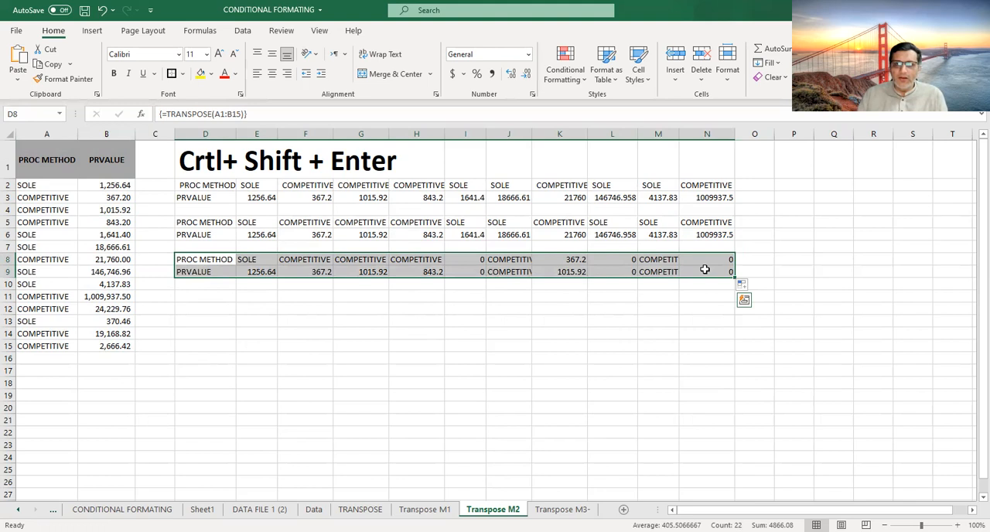
click(659, 262)
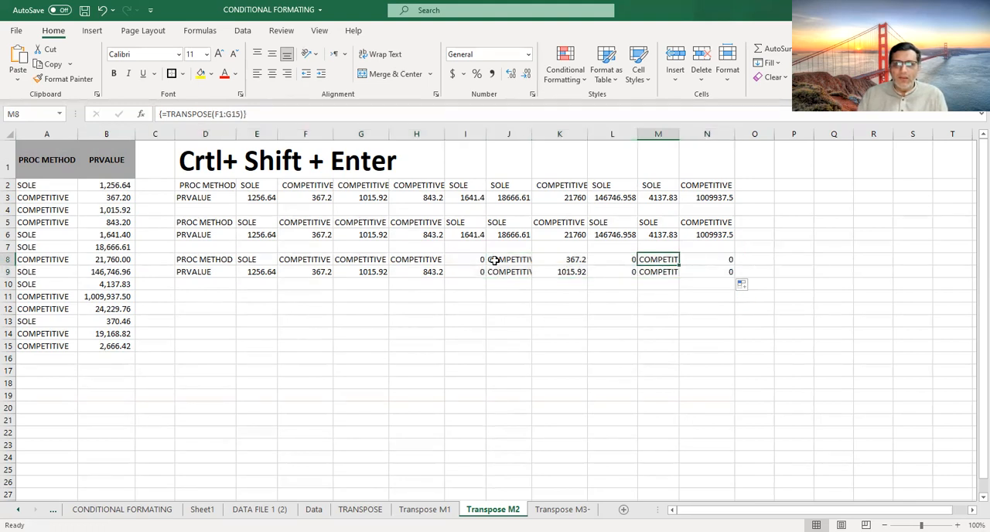
drag(477, 261, 712, 272)
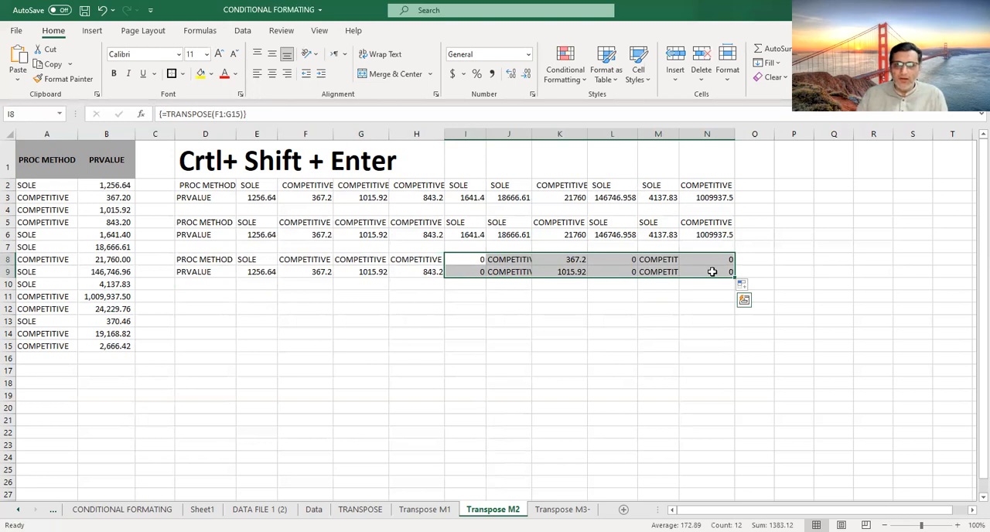
drag(435, 260, 461, 271)
- Try to re-enter the TRANSPOSE formula in cell D8 alone, and cancel the edit
click(203, 259)
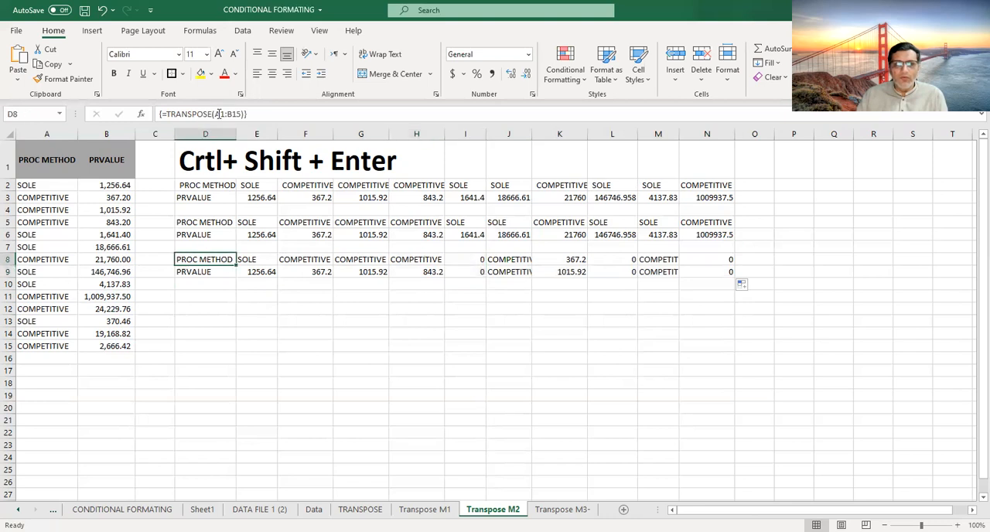
key(F2)
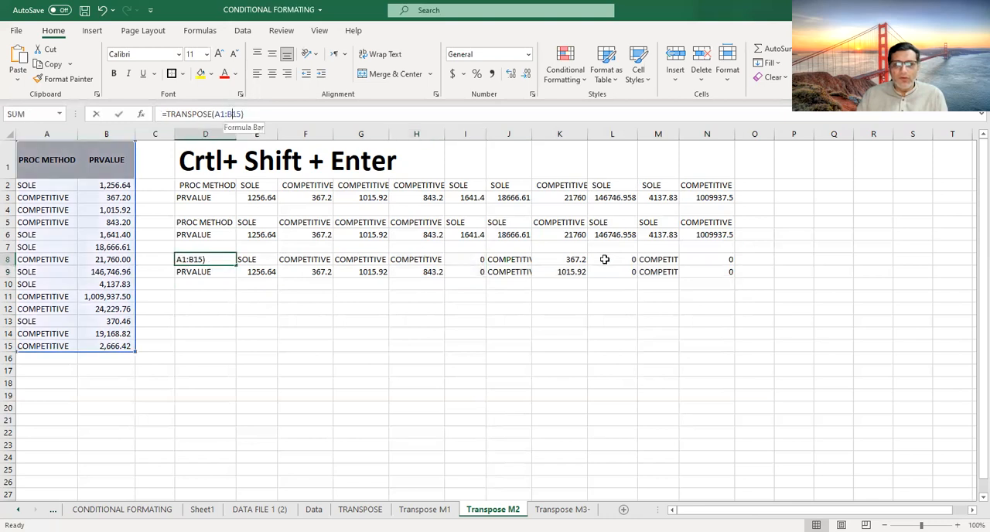
key(Return)
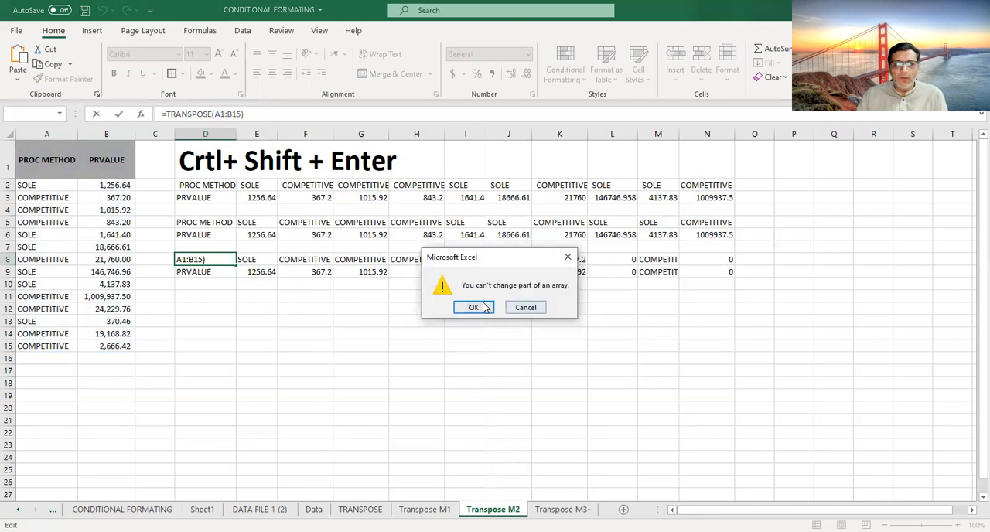
click(521, 308)
click(507, 348)
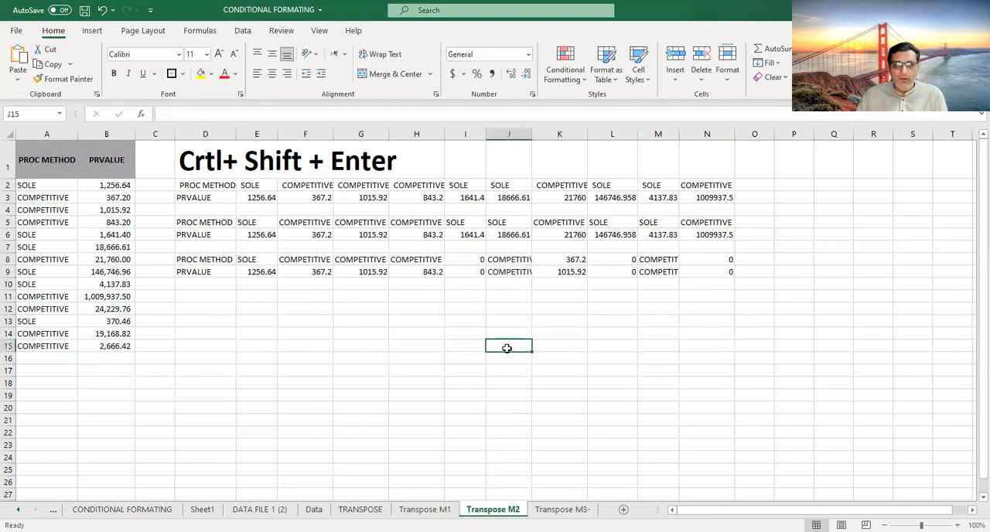
- Undo the fill that extended the array in rows 8 and 9 to column N, and select cell D8
key(ctrl+z)
click(457, 334)
click(219, 259)
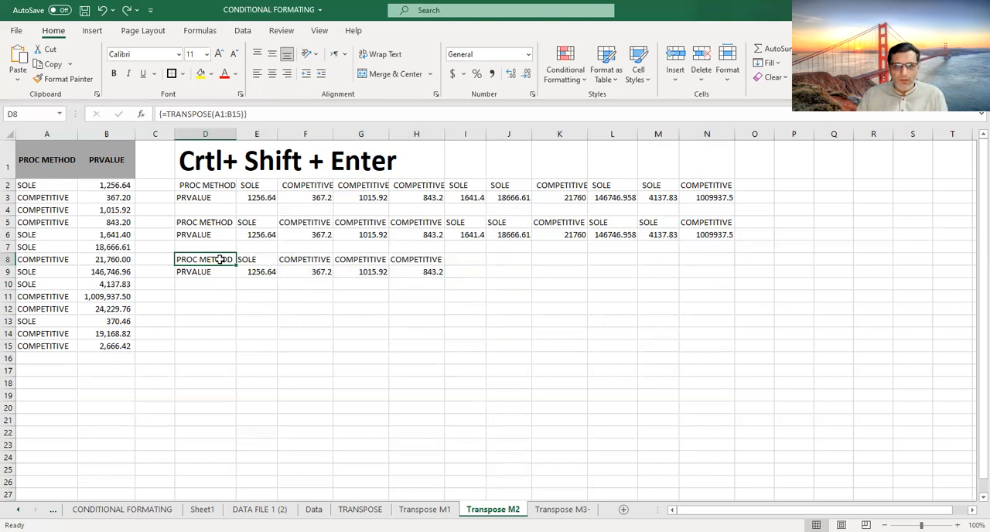
drag(220, 259, 418, 272)
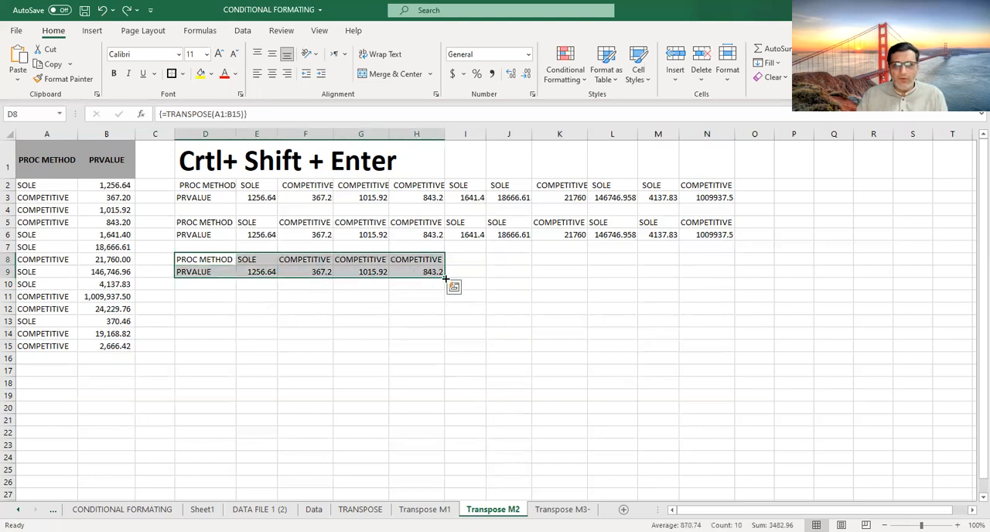
click(215, 259)
text(=)
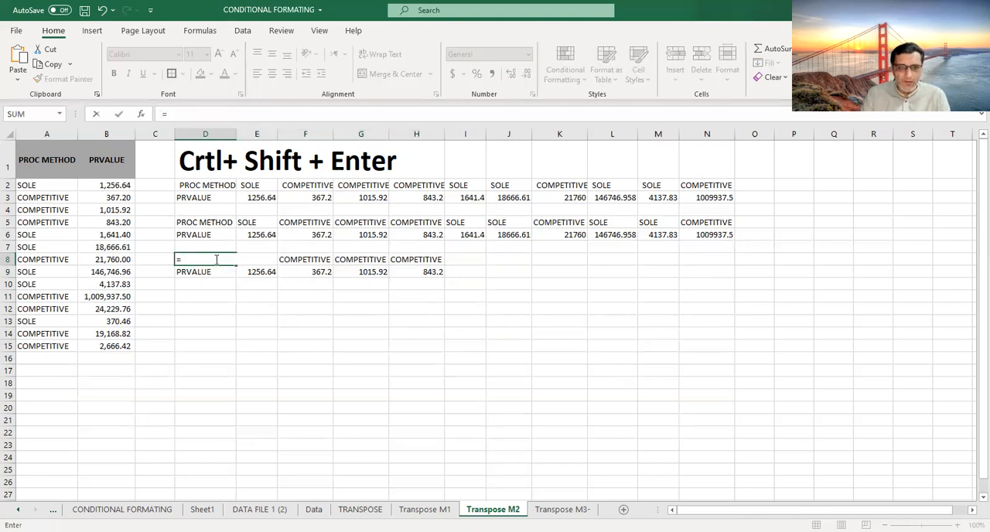
text(TRAN)
key(Escape)
- Clear the transposed array from D8:H9
drag(216, 259, 407, 274)
key(Delete)
click(421, 330)
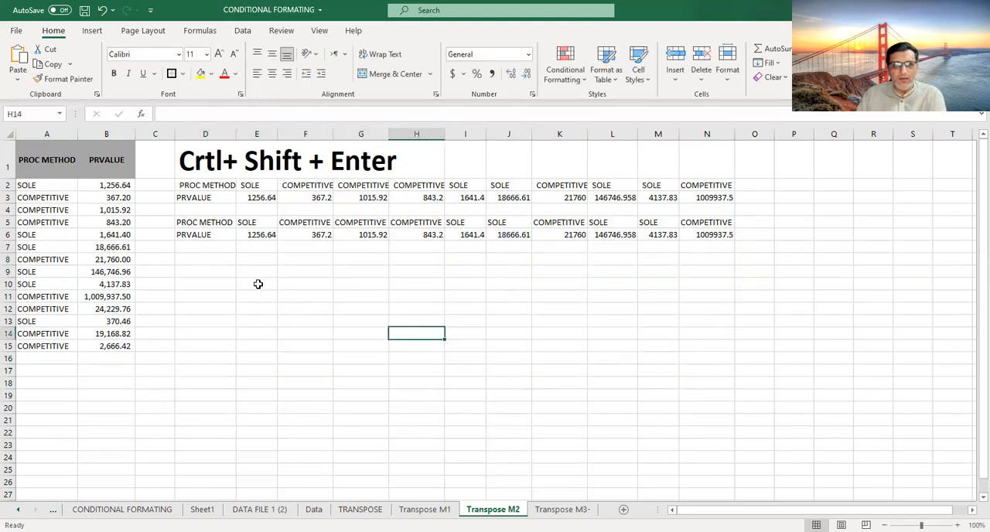
- Enter =TRANSPOSE(A1:B15) as an array formula across the range D8:N9
drag(223, 256, 727, 273)
text(=)
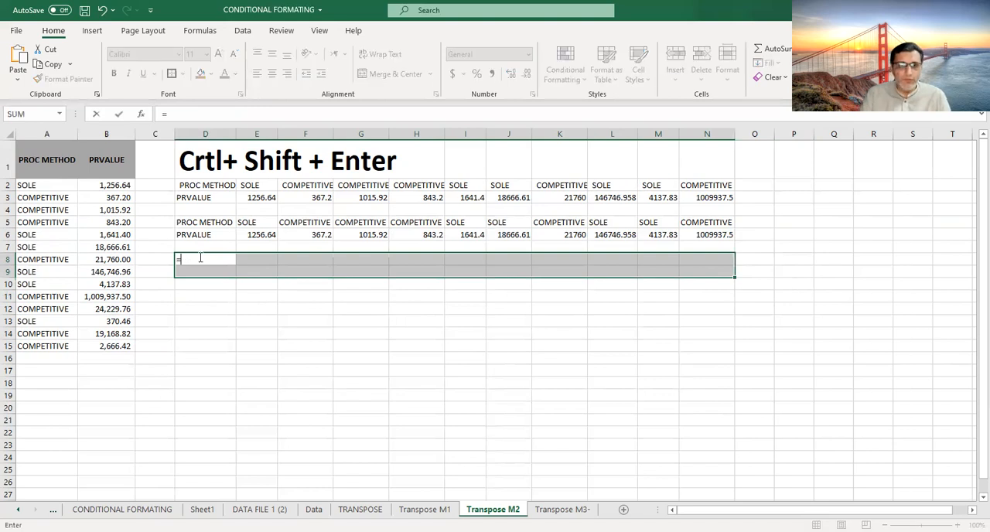
text(TRANSP)
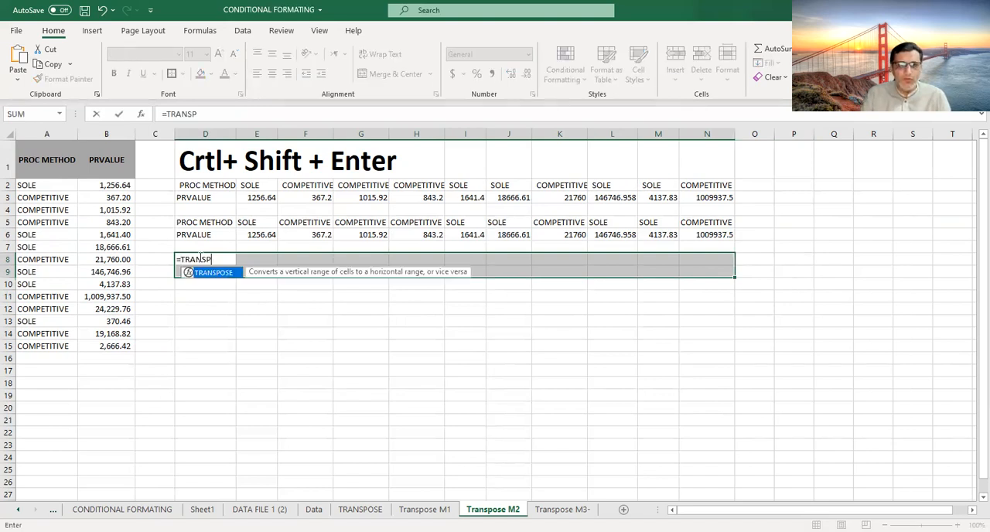
key(Tab)
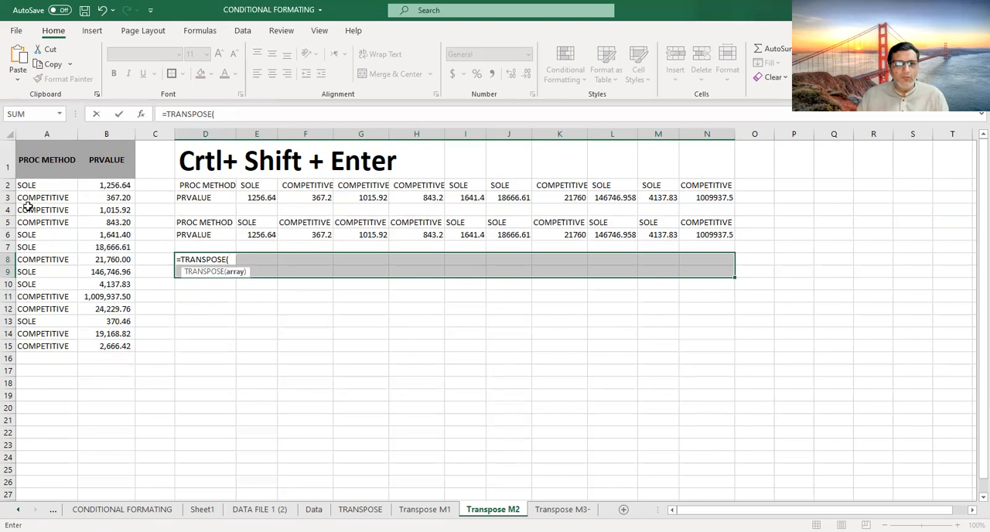
click(26, 162)
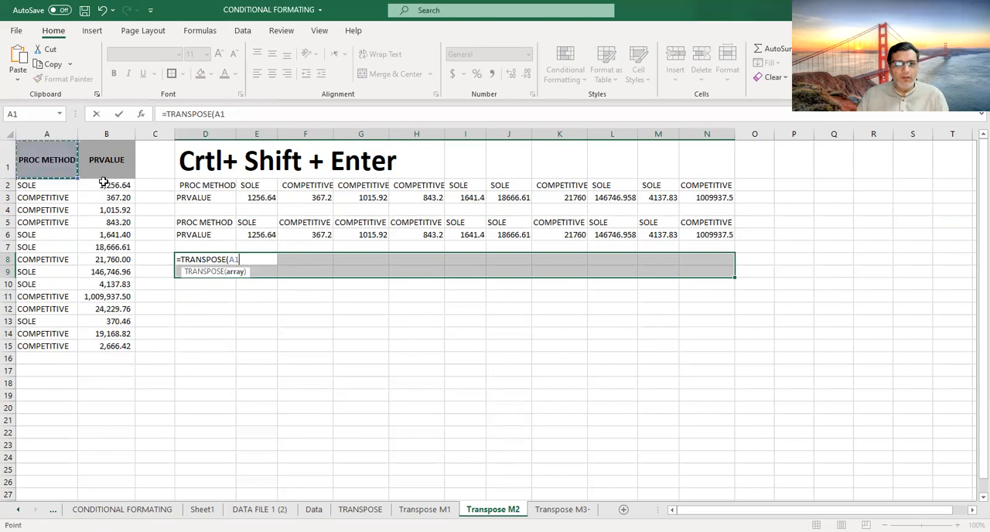
shift+click(103, 345)
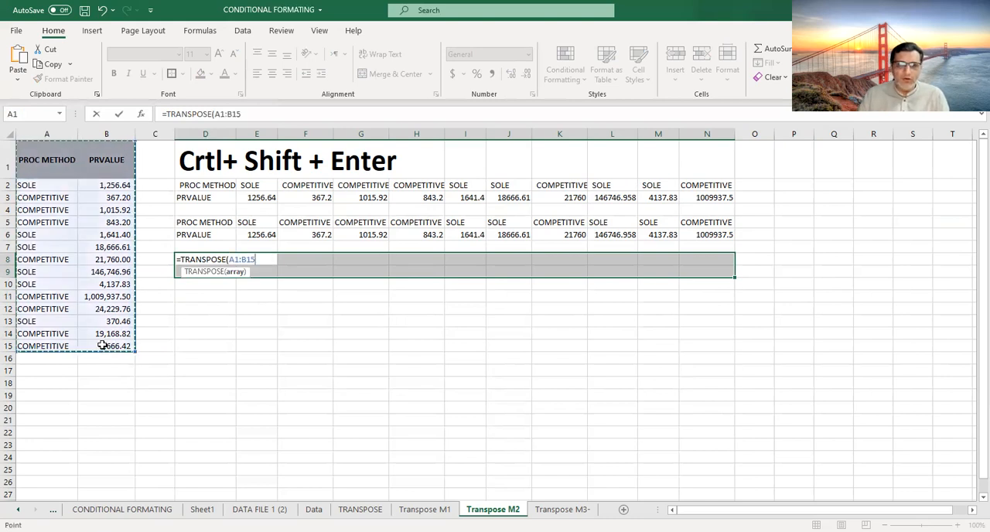
key(ctrl+shift+Return)
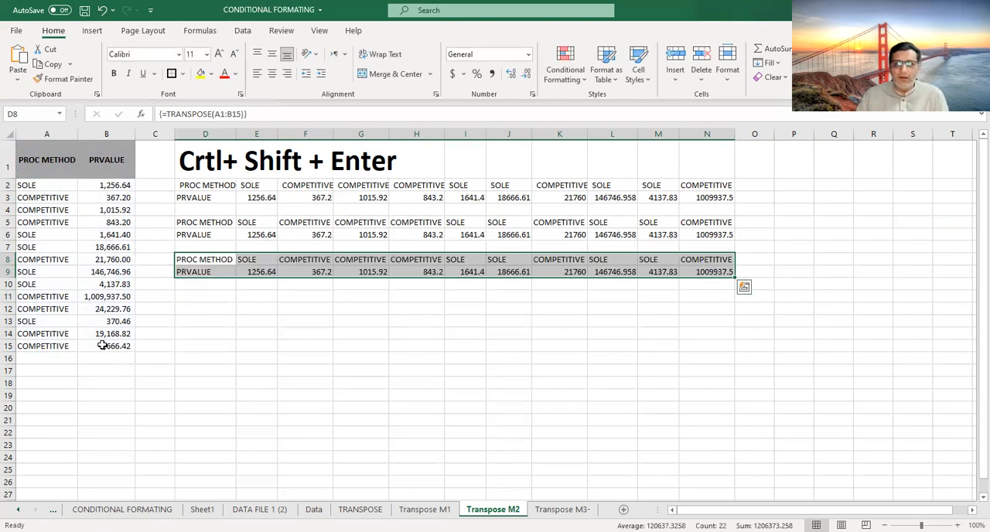
click(641, 371)
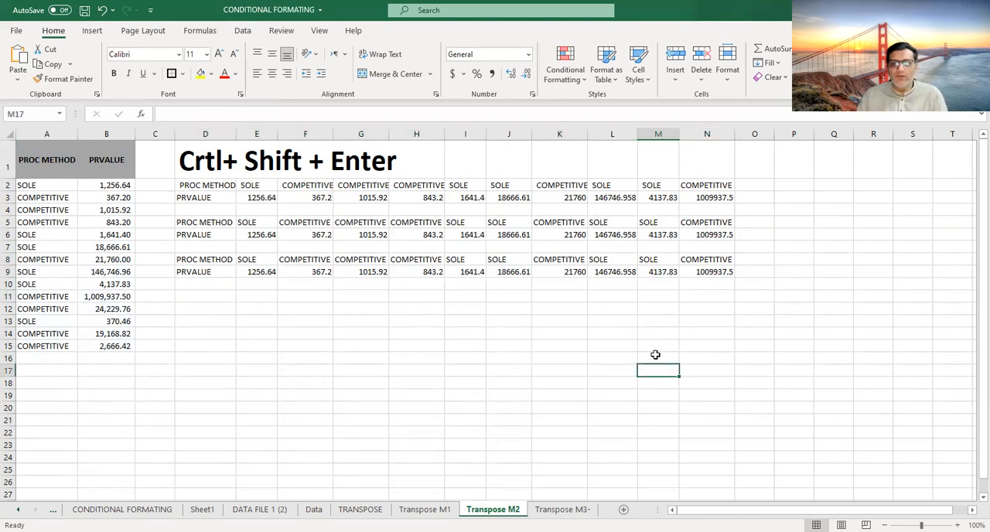
- Open the Transpose M3- sheet and check the formula behind the PRVALUE label in cell D2
click(563, 509)
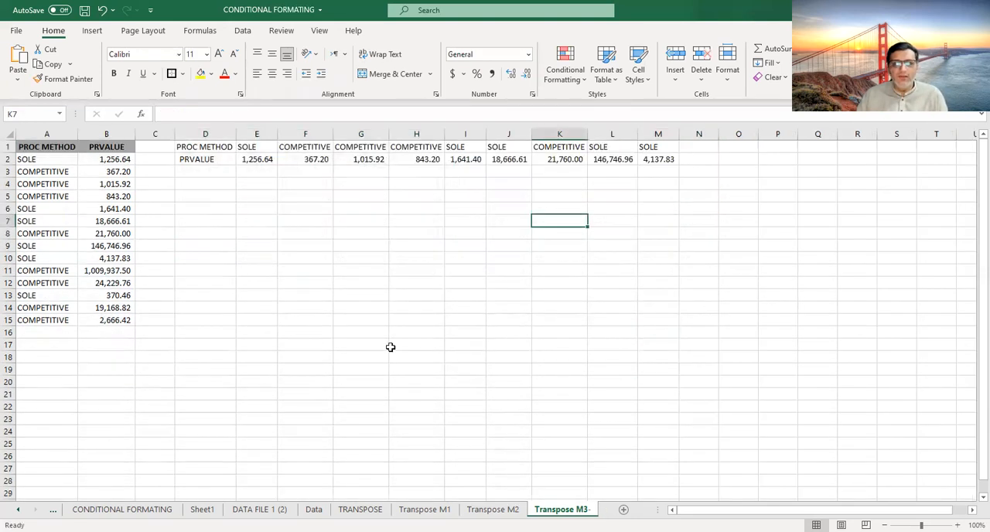
click(194, 162)
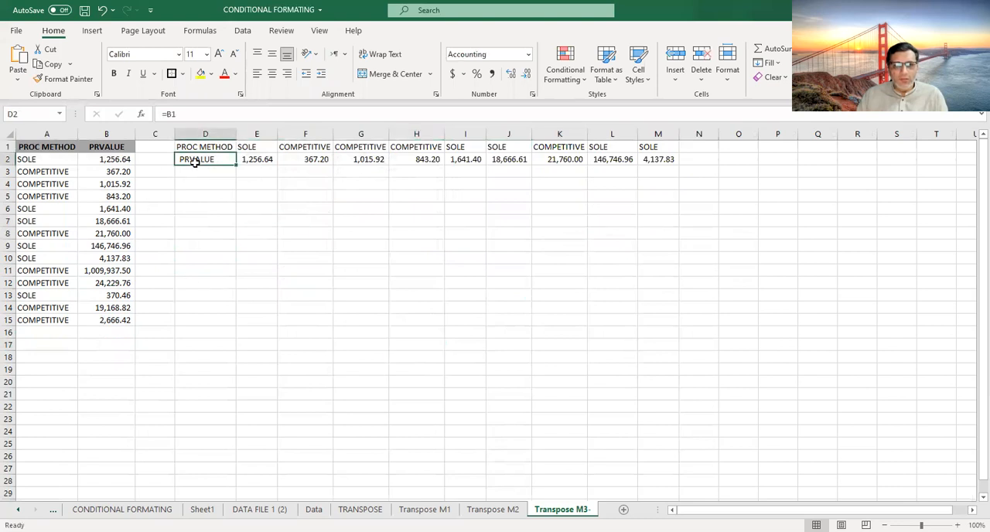
click(197, 207)
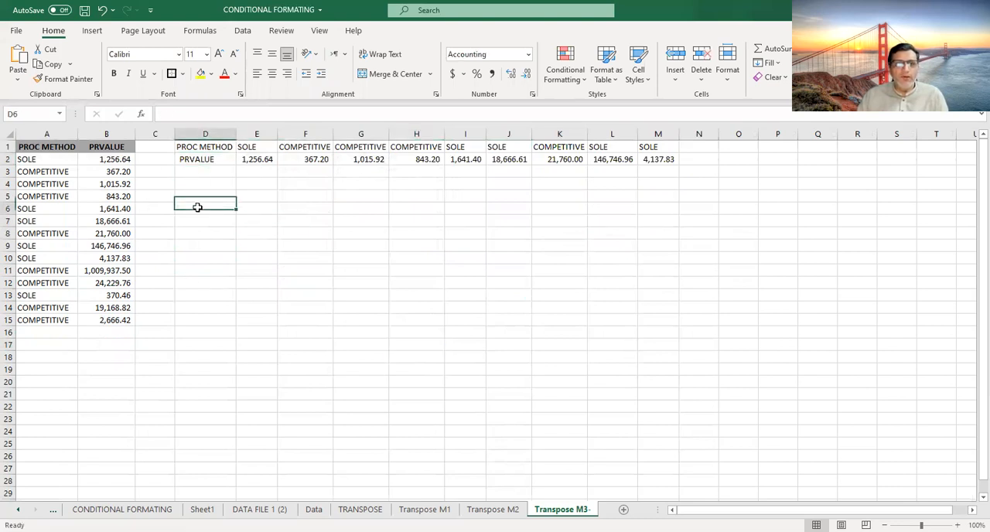
- Link cell D4 to header A1 and cell D5 to header B1 with direct cell references
click(199, 182)
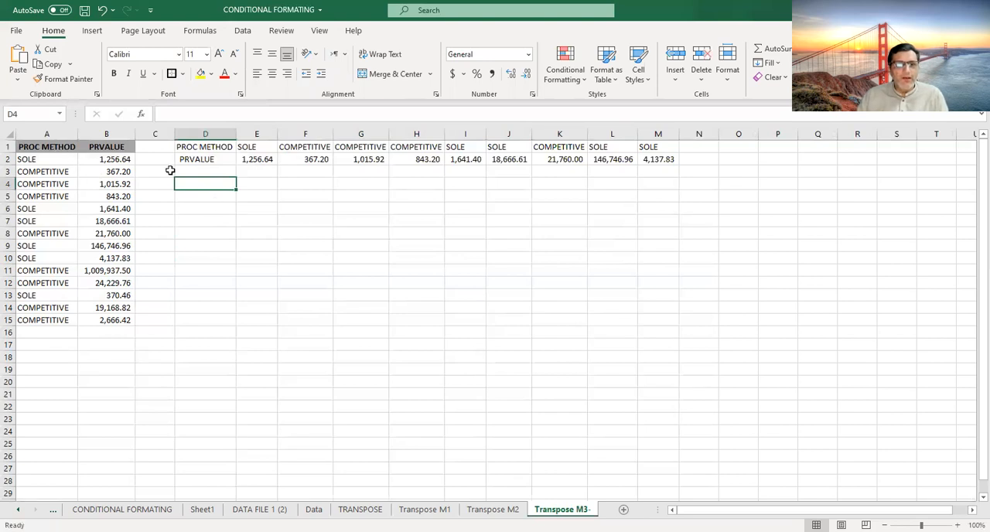
text(=)
click(65, 145)
key(Return)
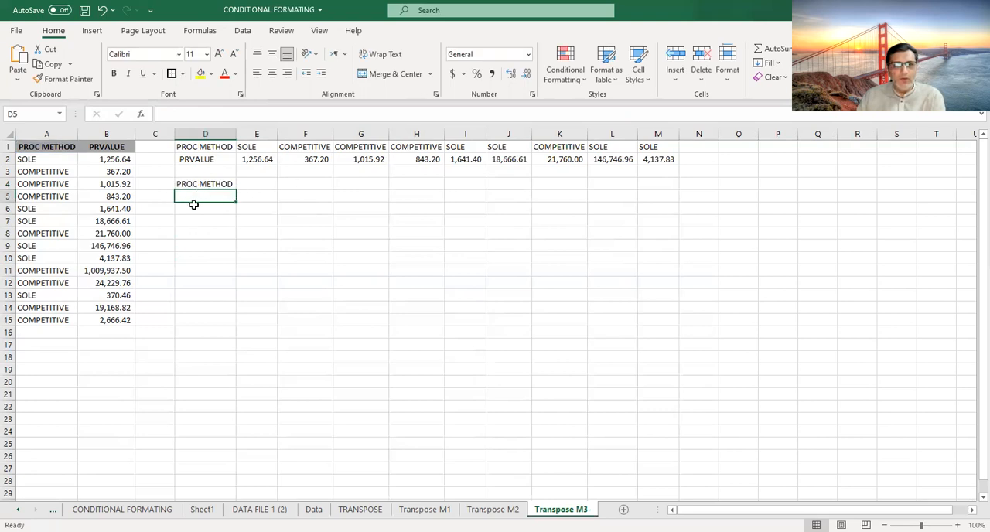
text(=)
click(116, 147)
key(Return)
- Try filling the direct references across, from D4 to column L and from D5 to column M
click(217, 186)
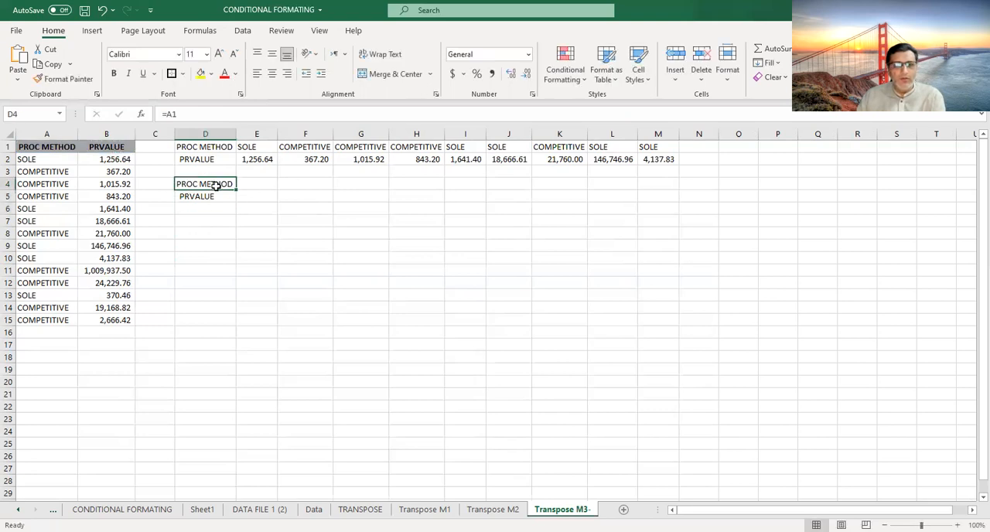
drag(236, 189, 643, 192)
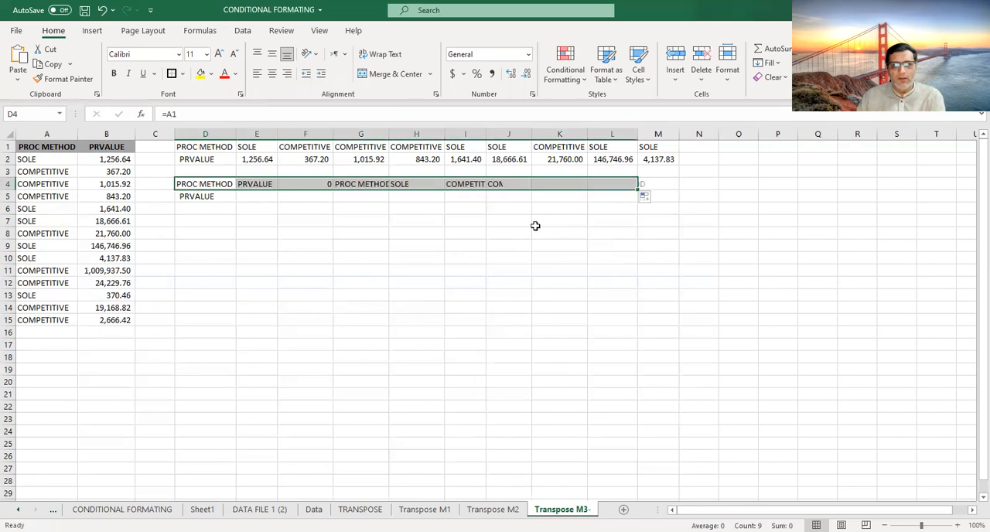
click(218, 196)
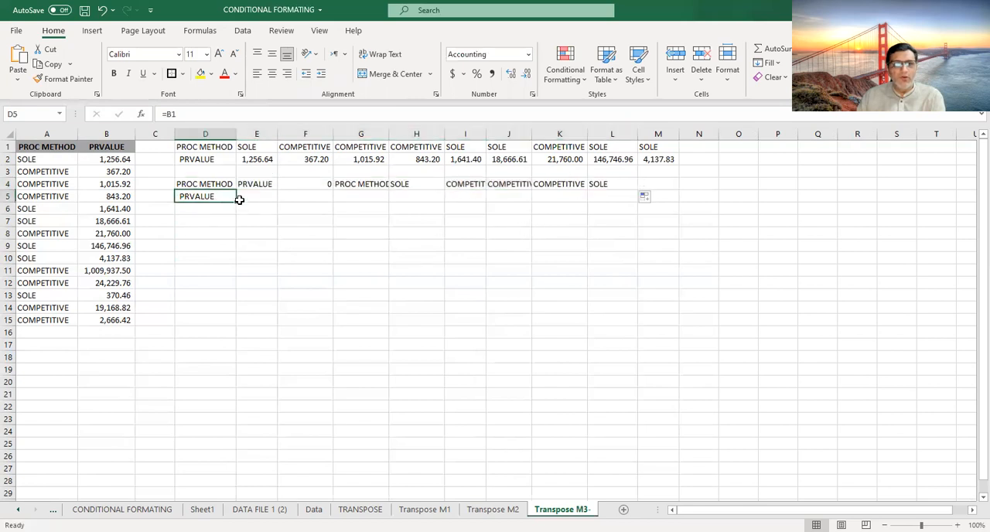
drag(236, 202, 687, 208)
click(608, 231)
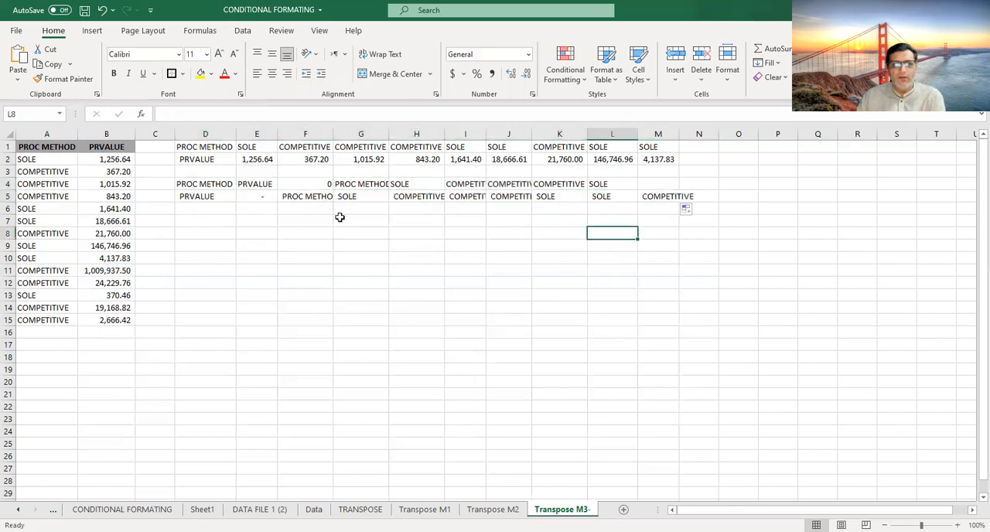
- Clear the trial references from rows 4 and 5, including the starting cells D4:D5
drag(246, 188, 657, 198)
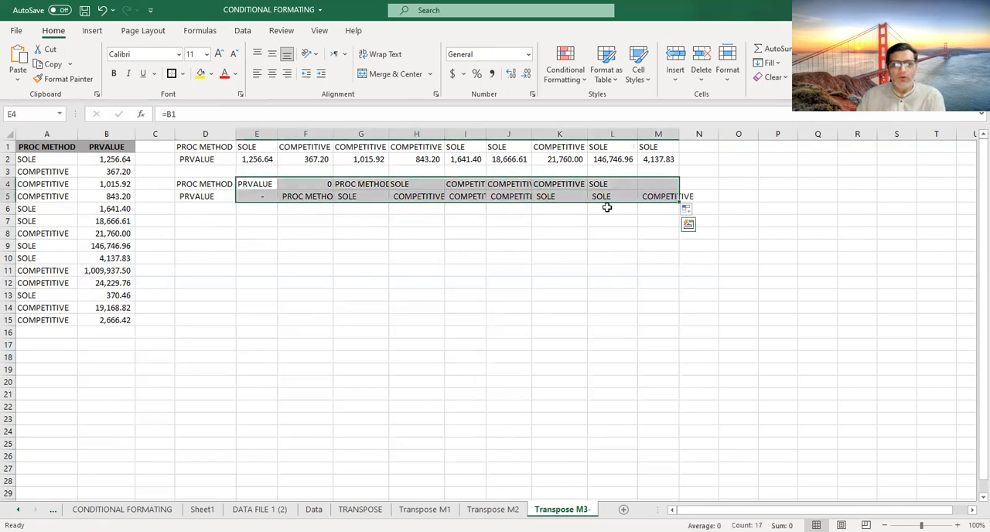
key(Delete)
drag(205, 184, 219, 197)
key(Delete)
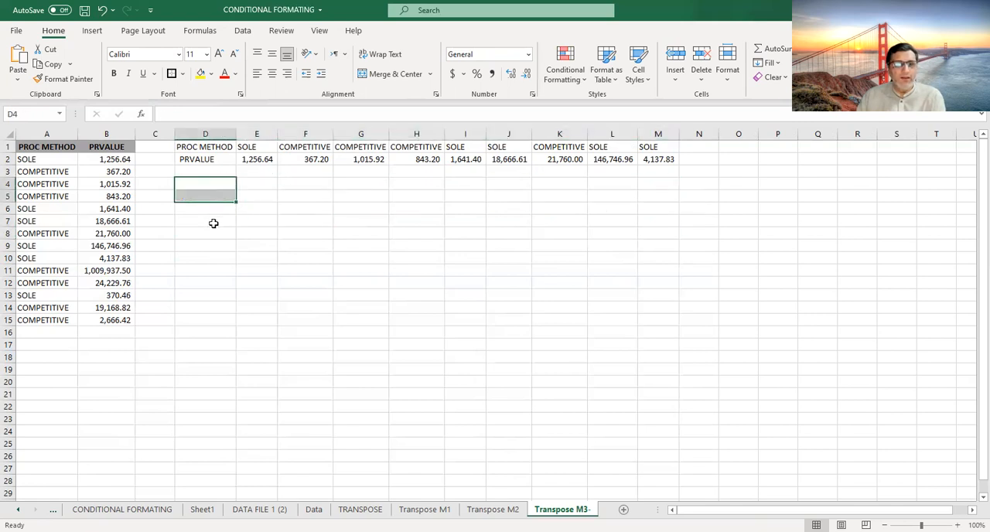
- Enter the text LGA1 in D4 and LGB1 in D5, and fill both as series across to column N
ctrl+scroll(217, 238, up, 1)
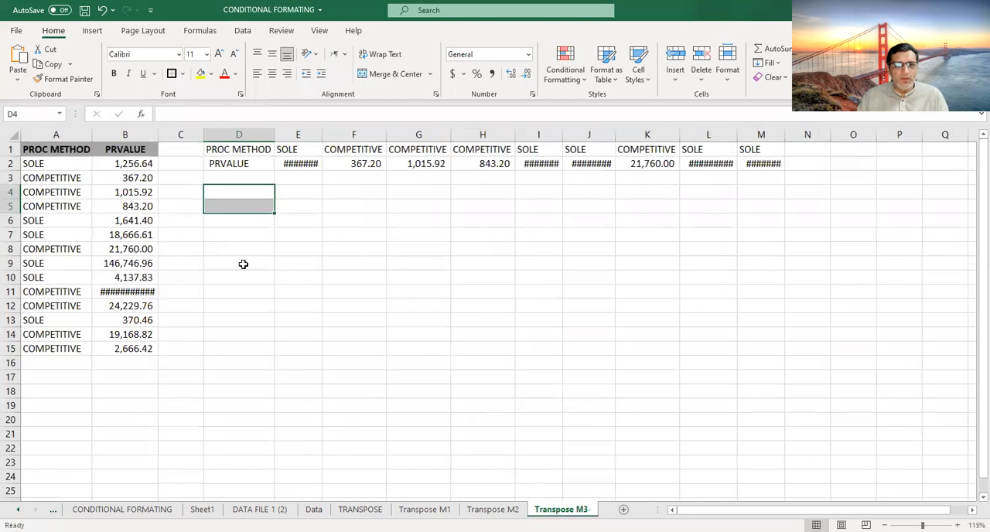
ctrl+scroll(243, 265, up, 1)
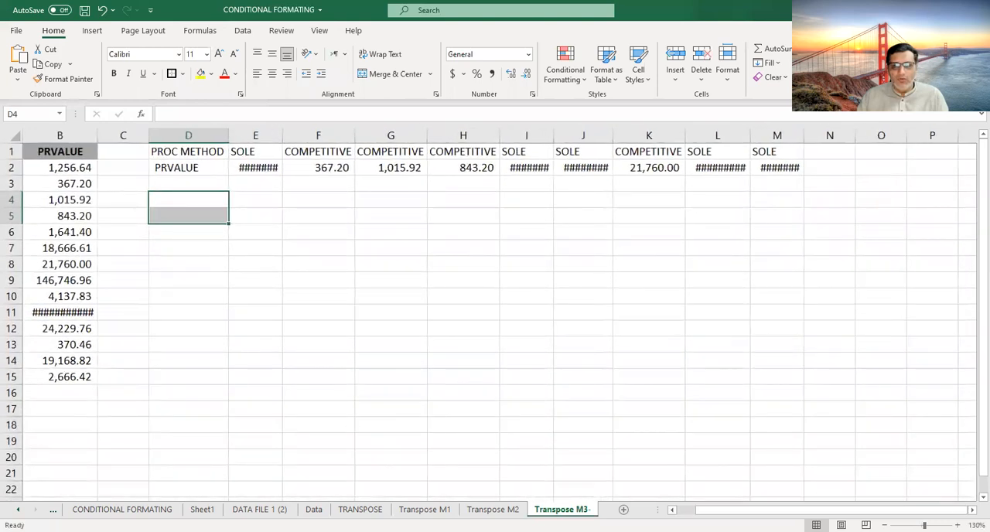
click(671, 509)
click(276, 200)
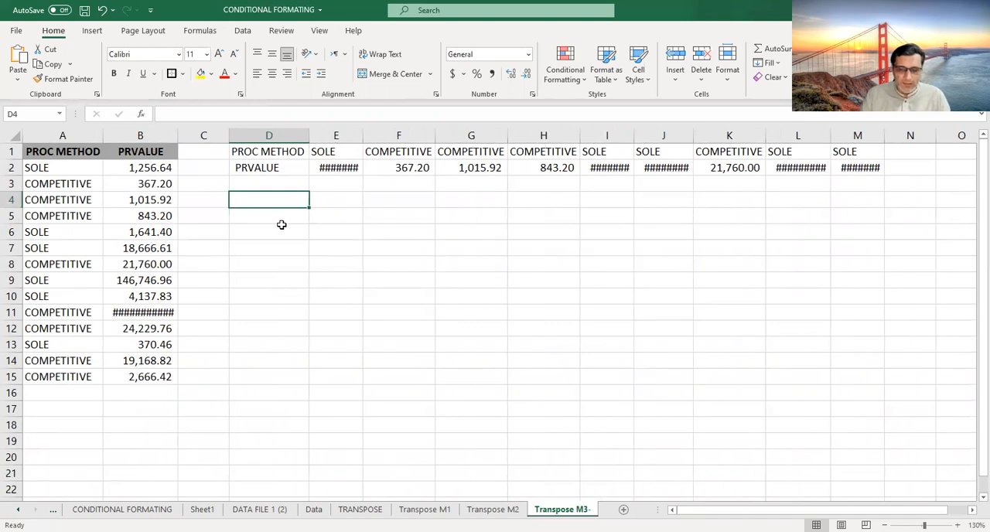
text(LG)
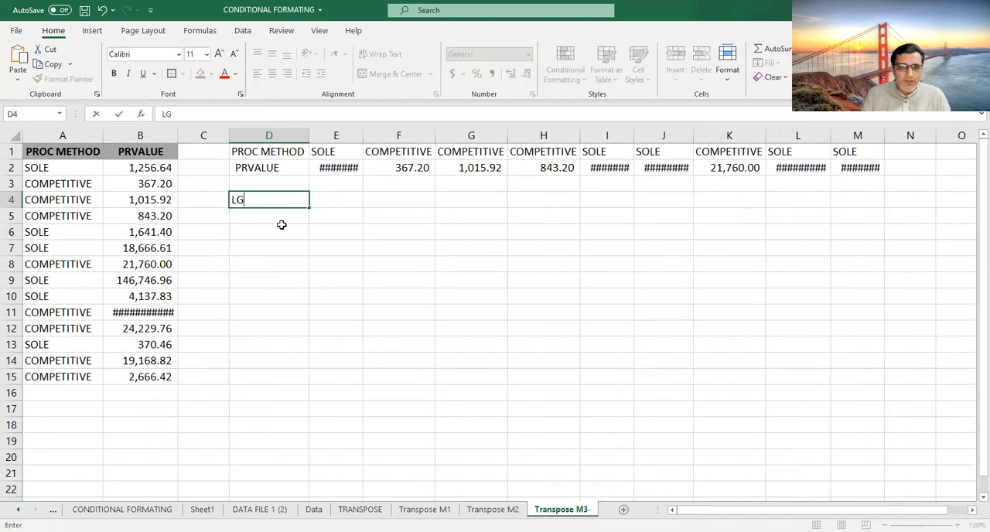
text(A1)
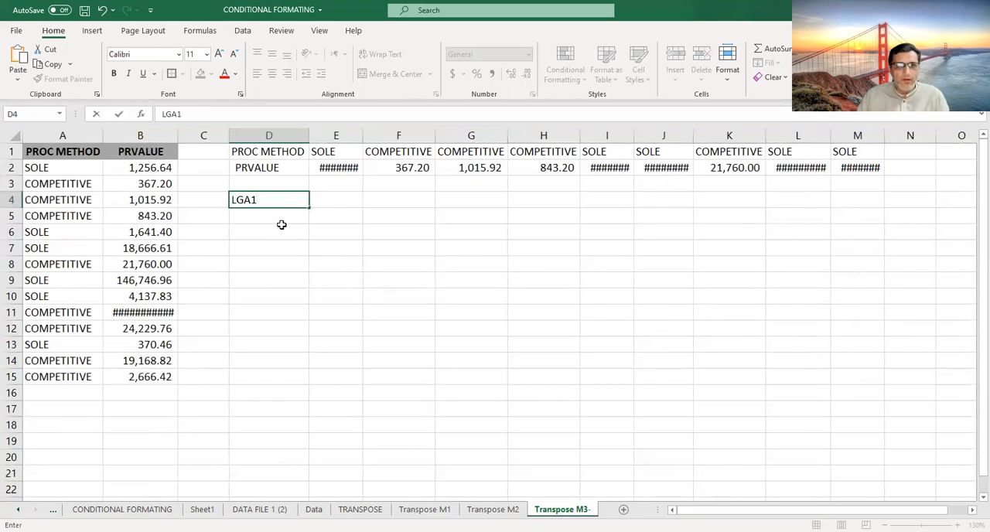
key(Return)
text(L)
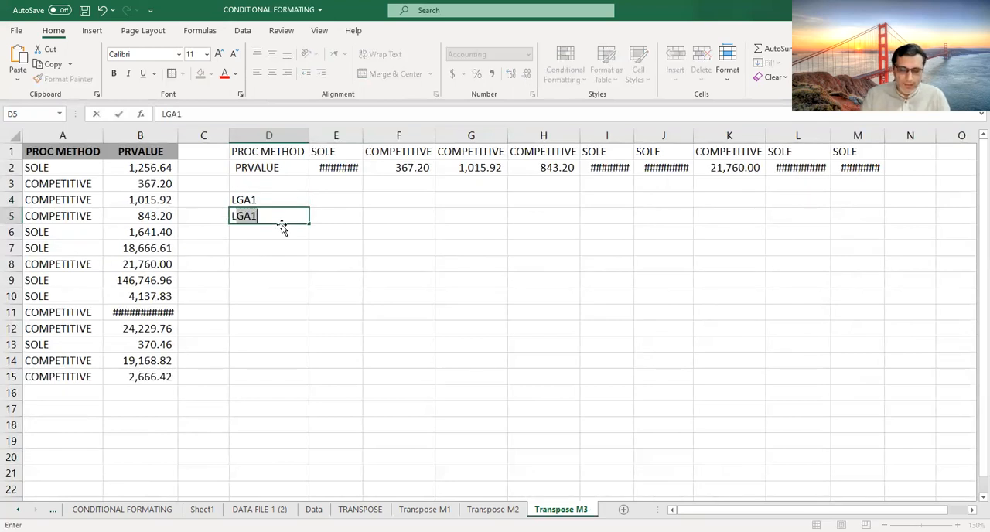
text(GB1)
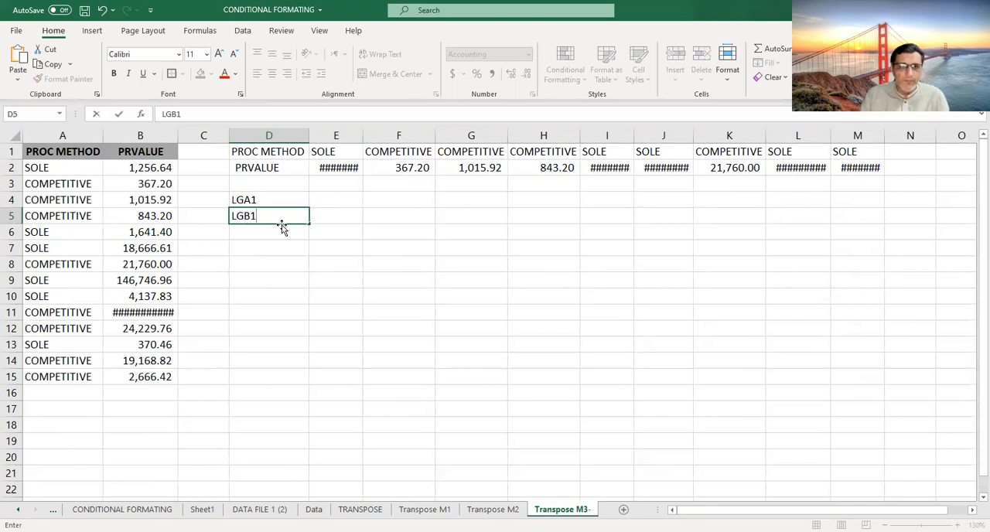
key(Return)
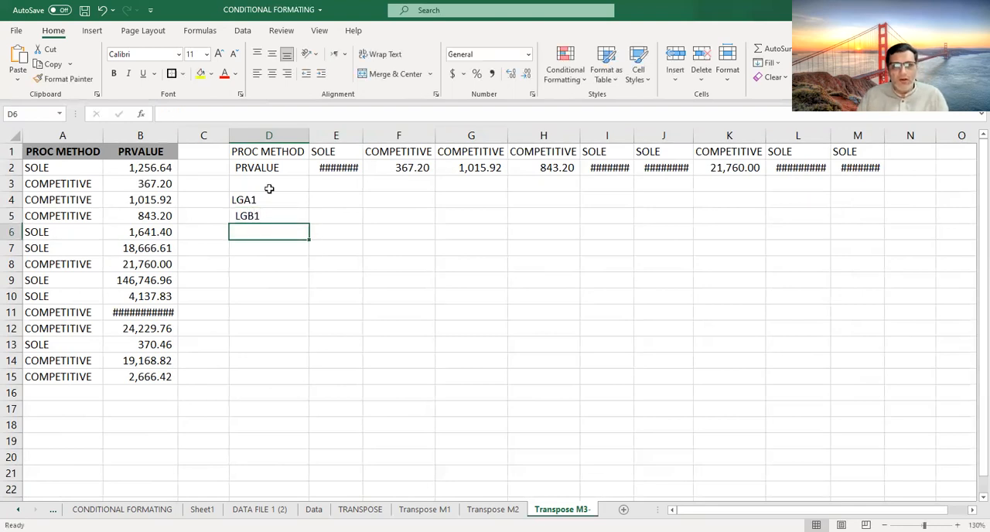
drag(271, 198, 310, 223)
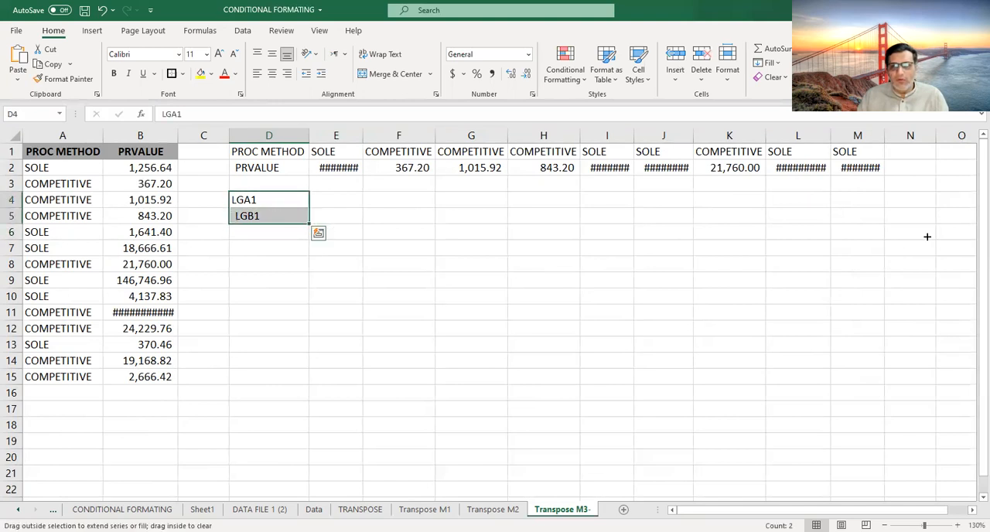
drag(849, 298, 913, 298)
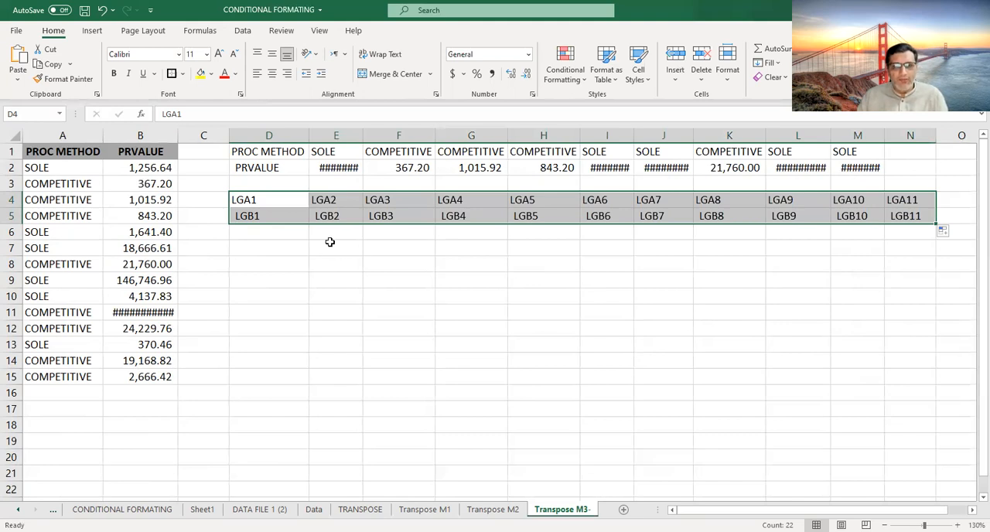
- Replace every "lg" in D4:N5 with "=" to turn the text into cell references, and close Find and Replace
key(ctrl+f)
text(lg)
click(298, 194)
text(=)
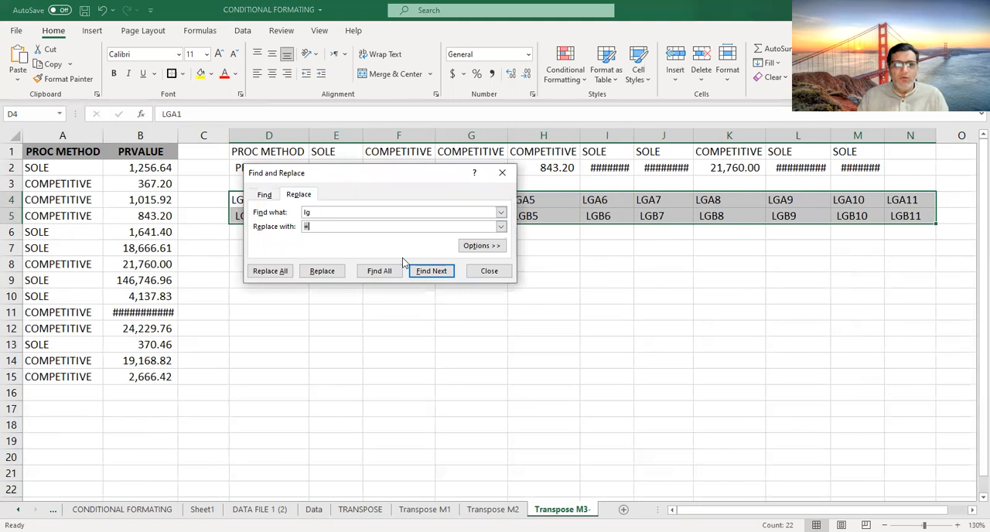
drag(350, 173, 403, 258)
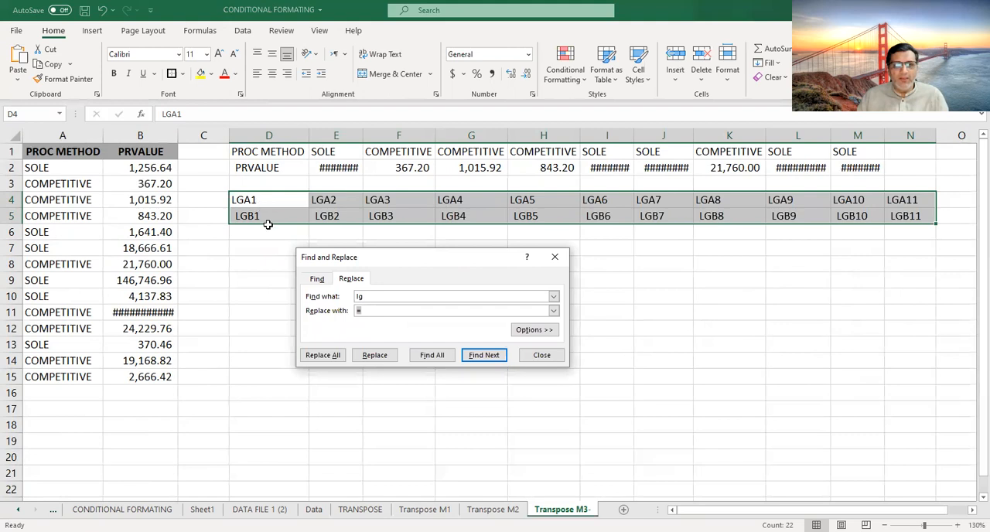
click(323, 356)
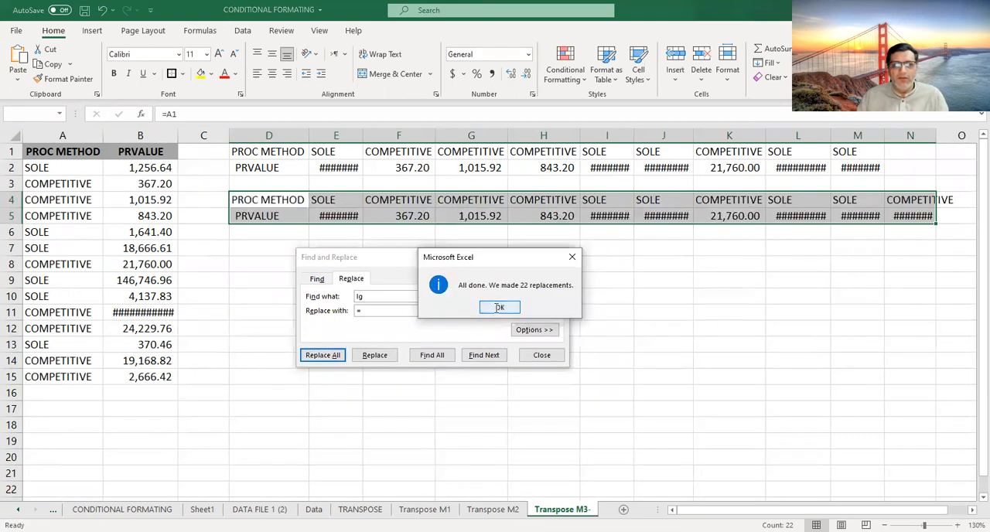
click(500, 309)
click(542, 355)
click(543, 296)
- Widen column E and autofit column B so their values display in full
drag(363, 137, 382, 232)
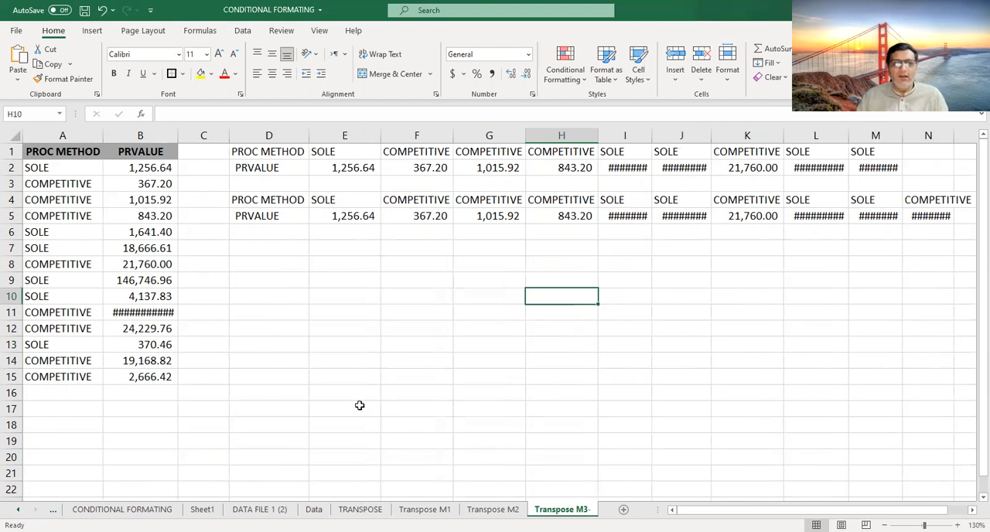
double_click(176, 135)
click(167, 217)
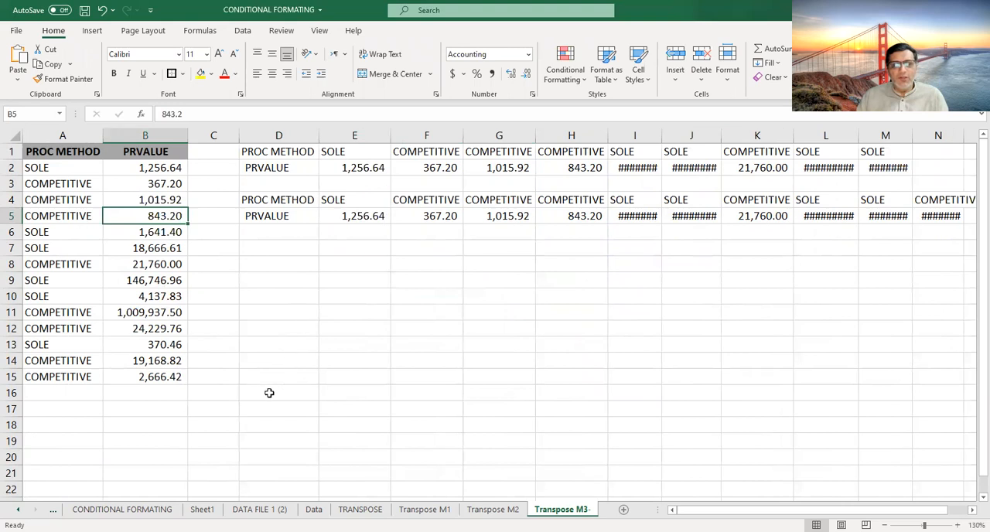
- Review the Transpose M1 sheet and the summary of methods on the TRANSPOSE sheet
click(425, 509)
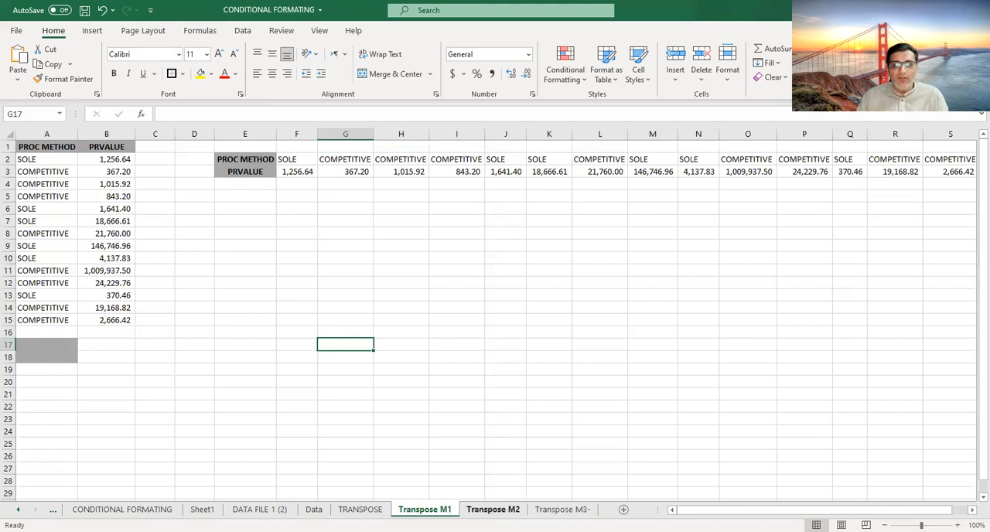
click(360, 509)
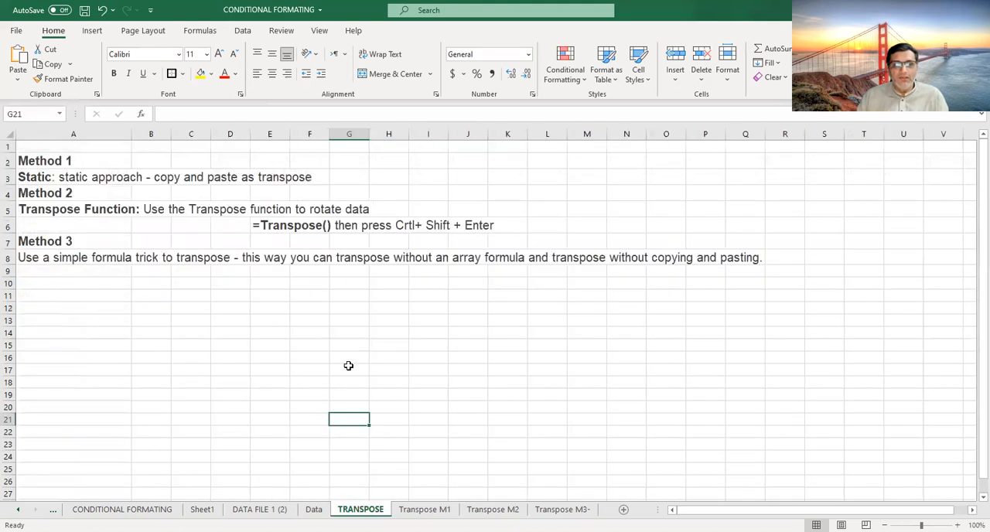